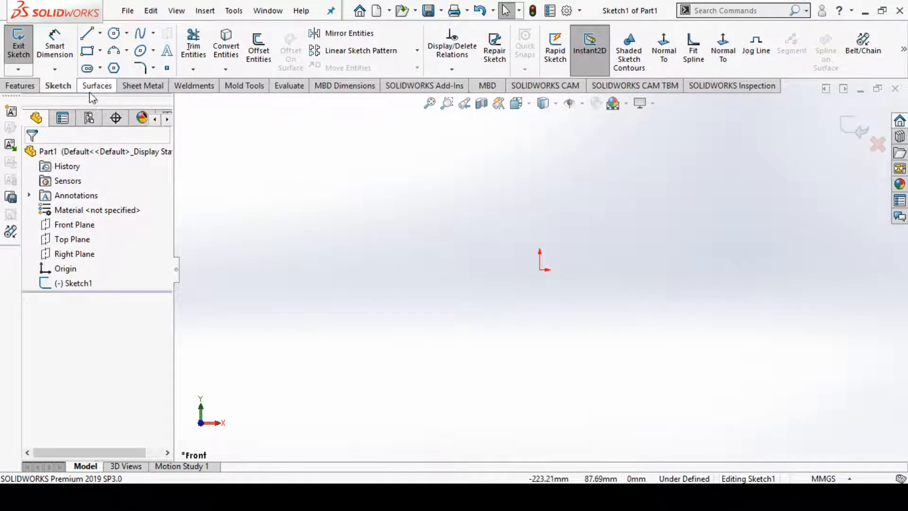
Sketch a 150 by 150 mm center rectangle on the origin and exit the sketch
left_click(87, 51)
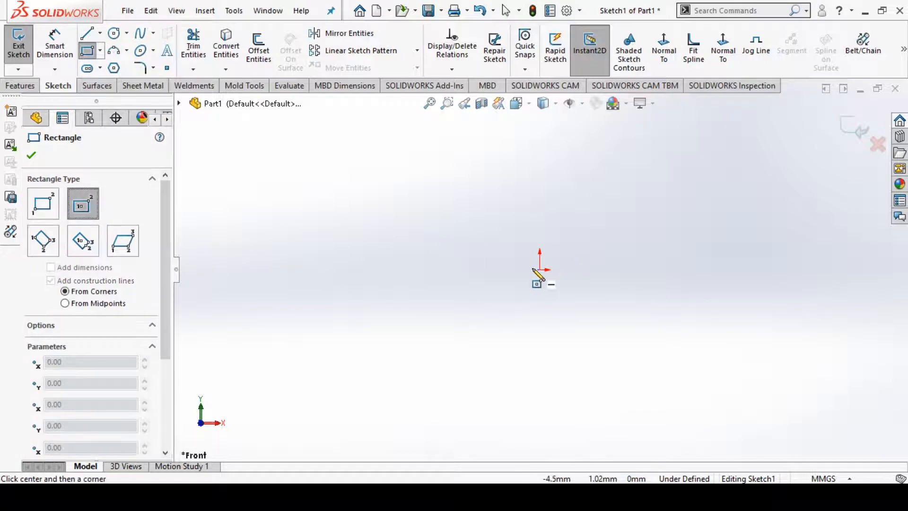
left_click(539, 270)
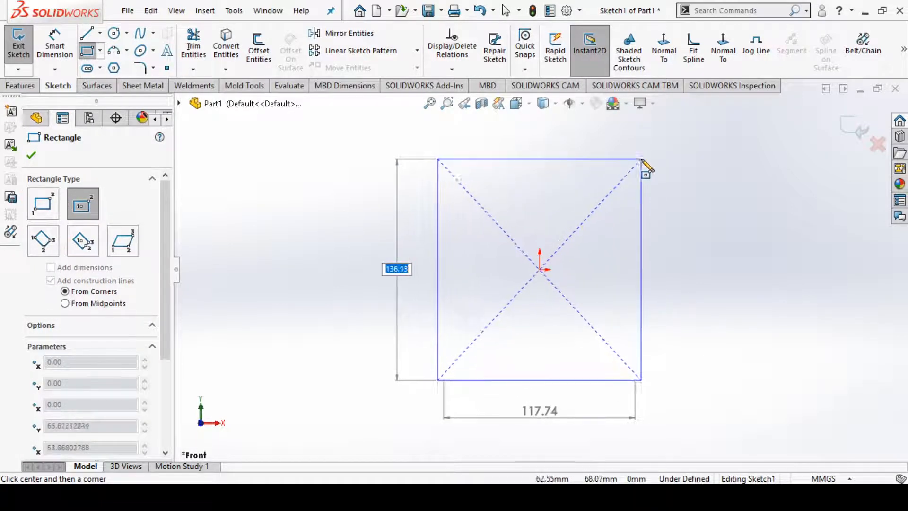
type("15")
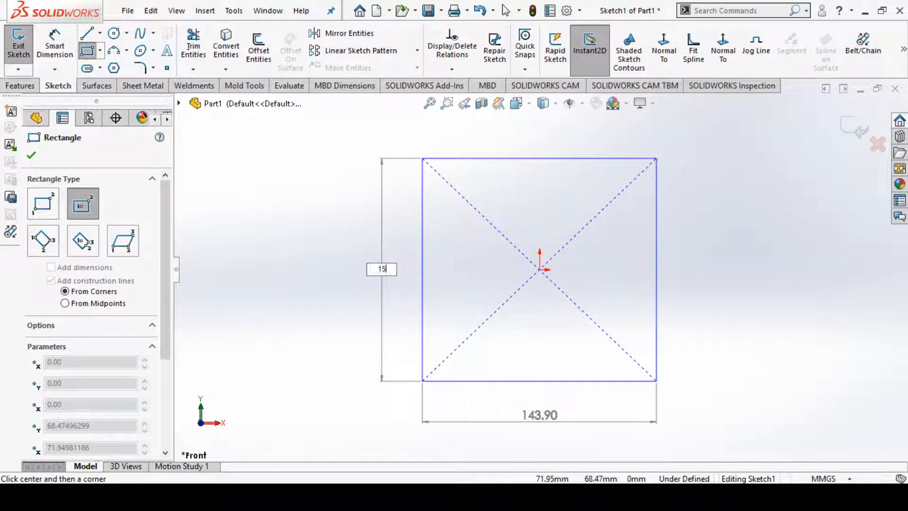
type("0")
key("Tab")
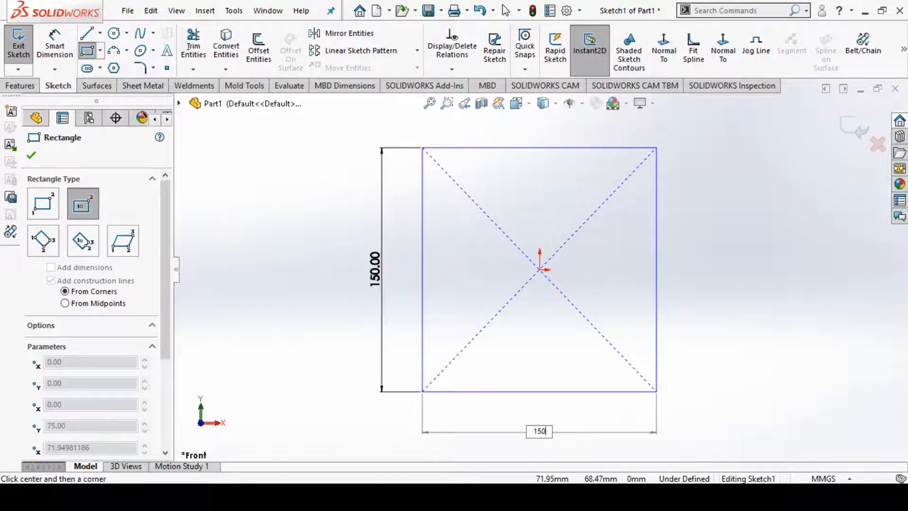
key("Return")
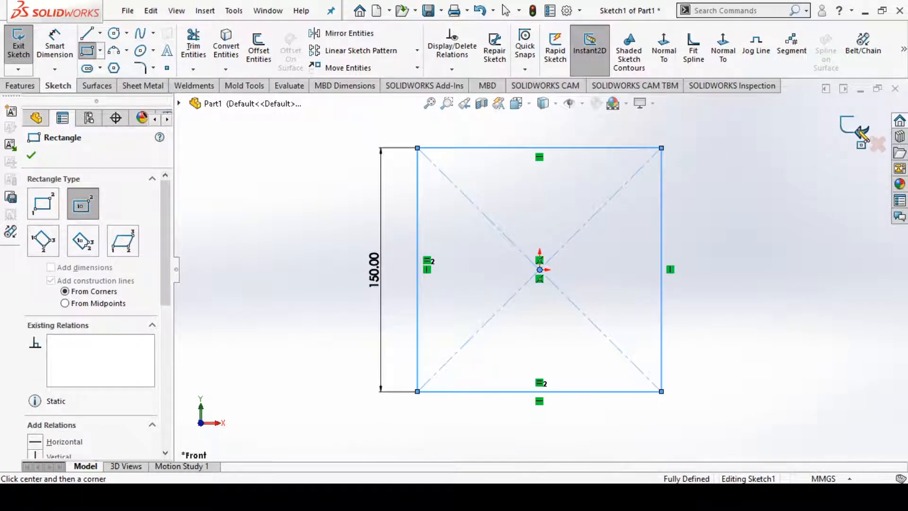
left_click(854, 128)
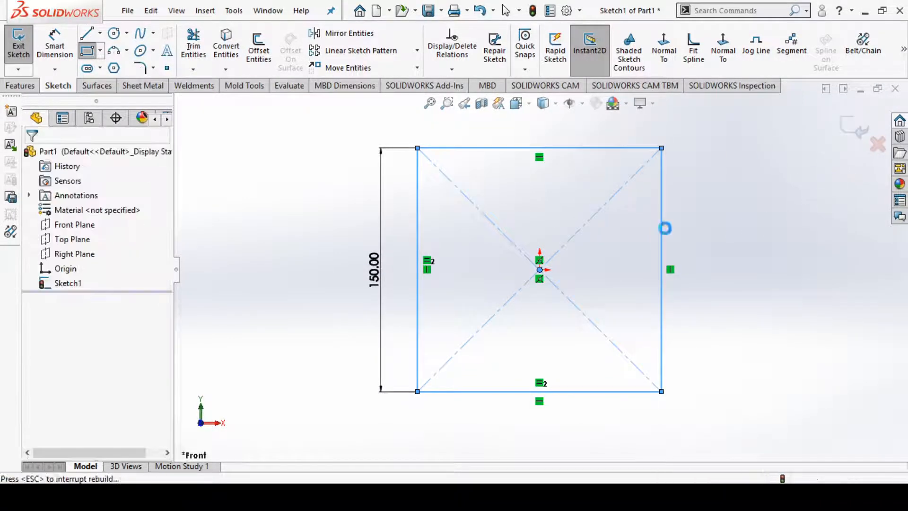
Extrude the square sketch as a boss with a Mid Plane end condition and a 150 mm depth
left_click(33, 87)
left_click(25, 45)
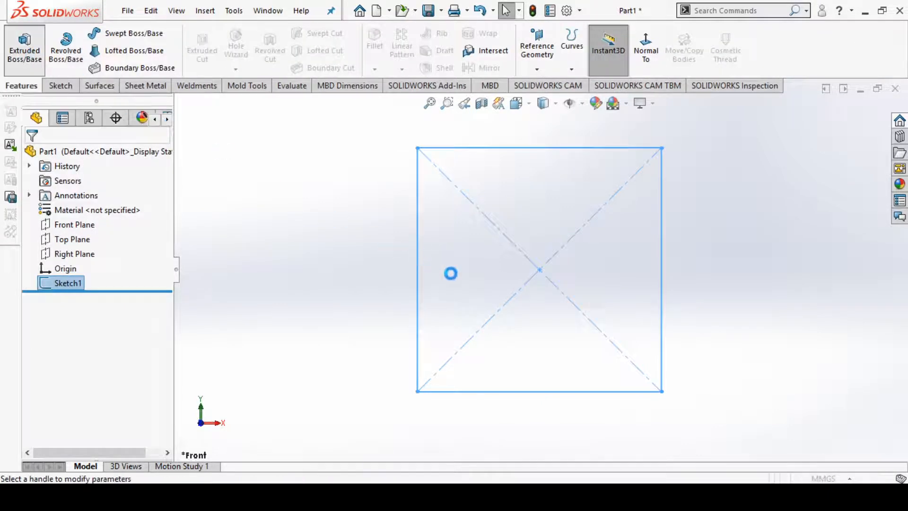
left_click(117, 236)
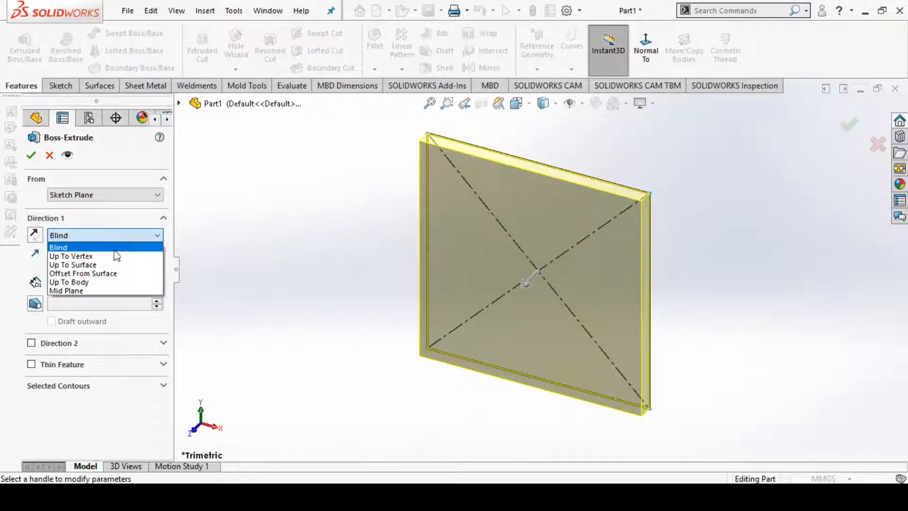
left_click(113, 290)
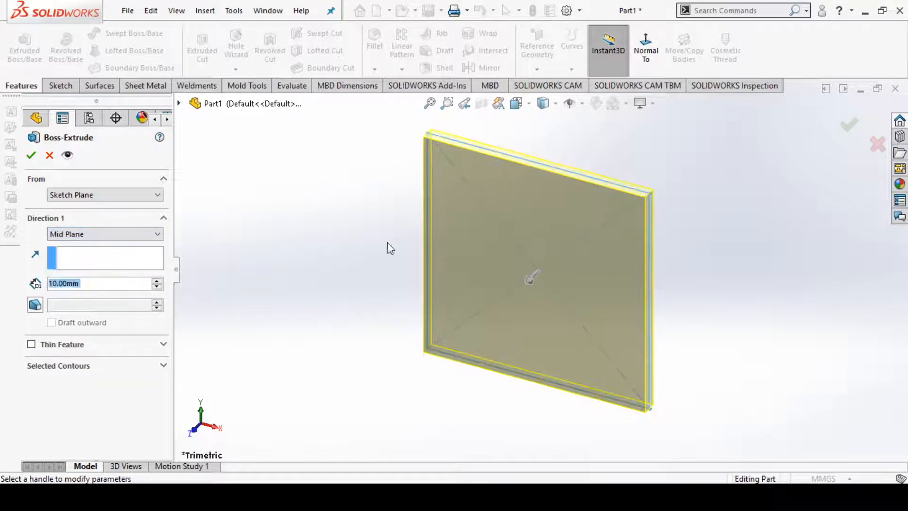
left_click(156, 282)
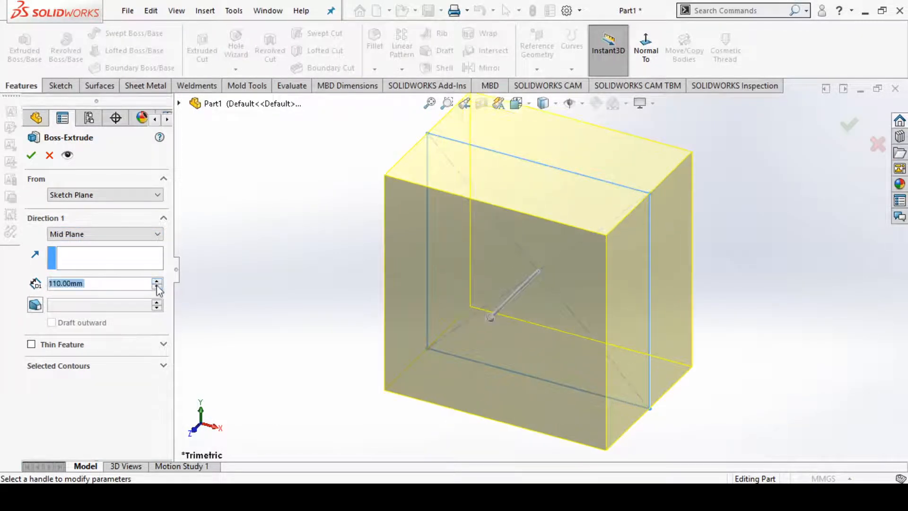
left_click(157, 282)
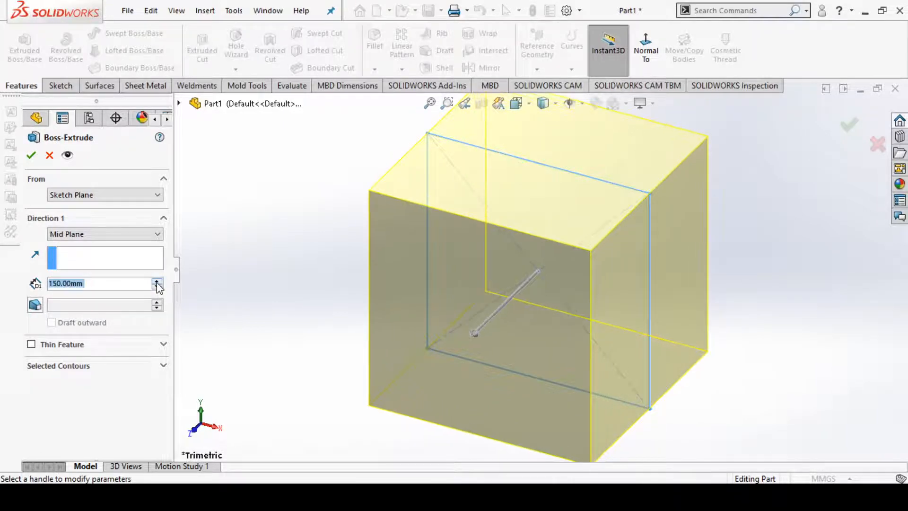
left_click(30, 157)
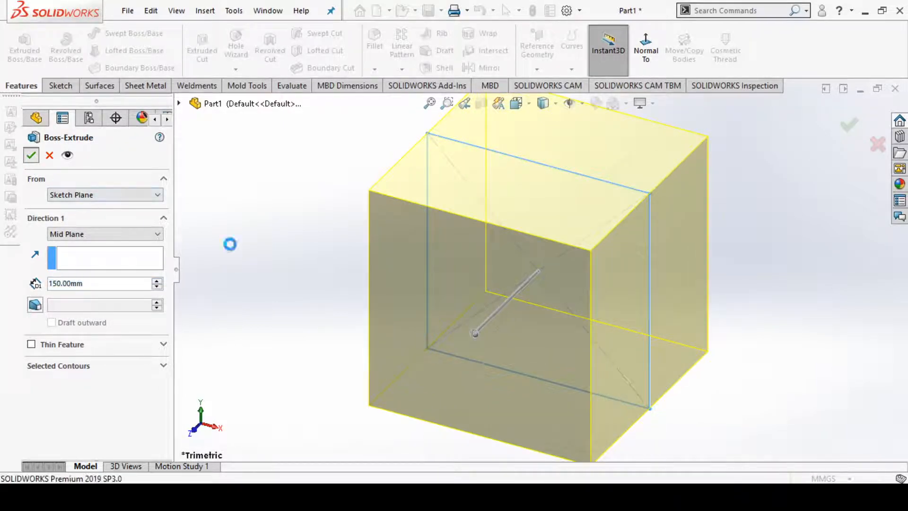
left_click(740, 302)
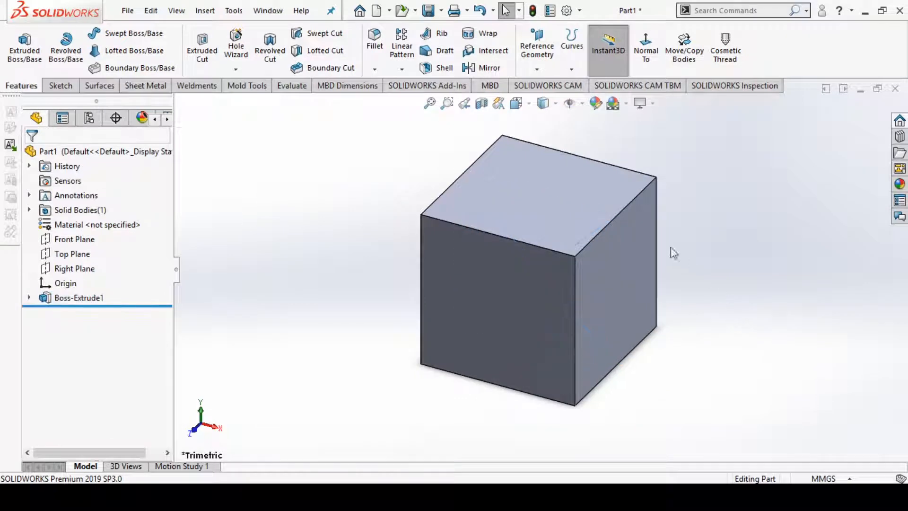
Create a reference plane offset 80 mm from the cube's right side face, flipped to run through the body
scroll(638, 211, "down", 1)
scroll(693, 277, "up", 1)
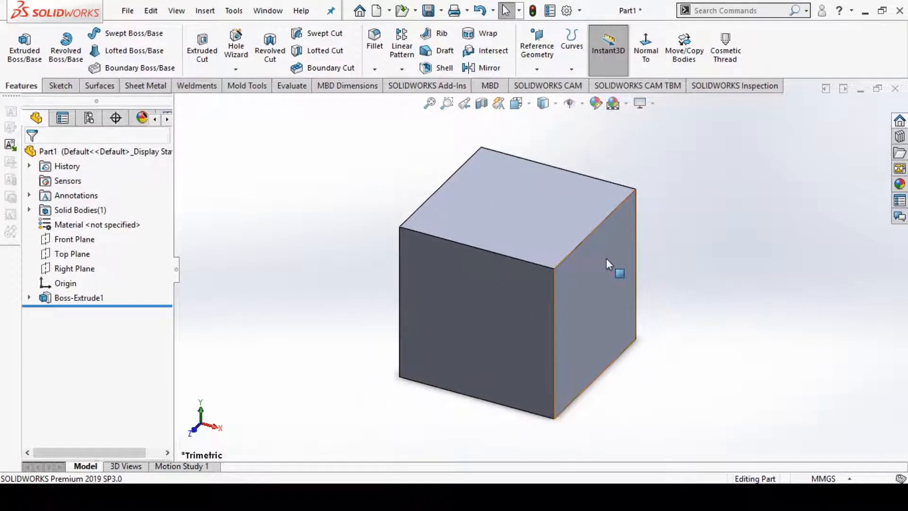
left_click(534, 69)
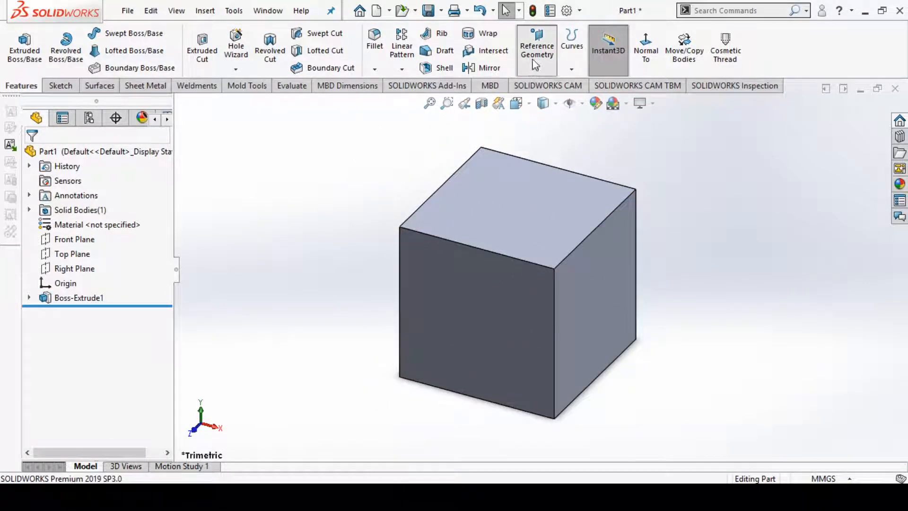
left_click(600, 255)
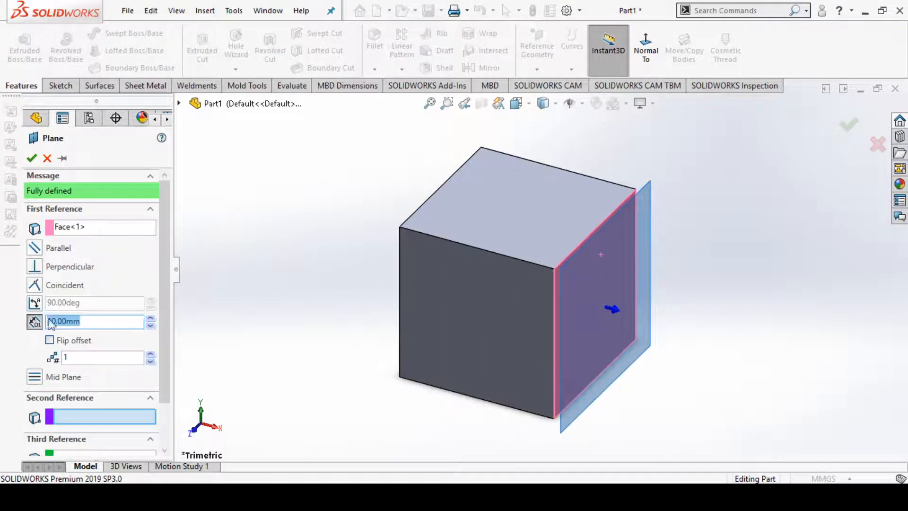
left_click(50, 340)
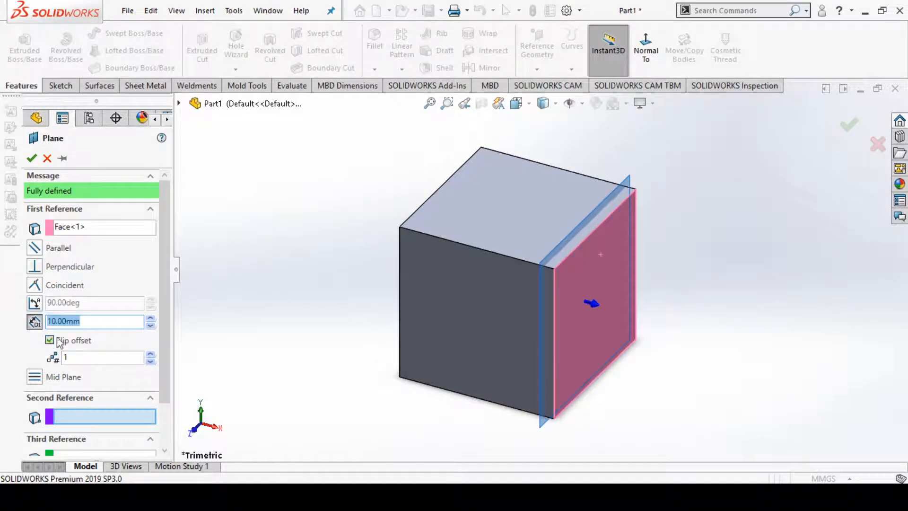
left_click(150, 318)
left_click(149, 317)
left_click(150, 317)
left_click(150, 317)
left_click(150, 317)
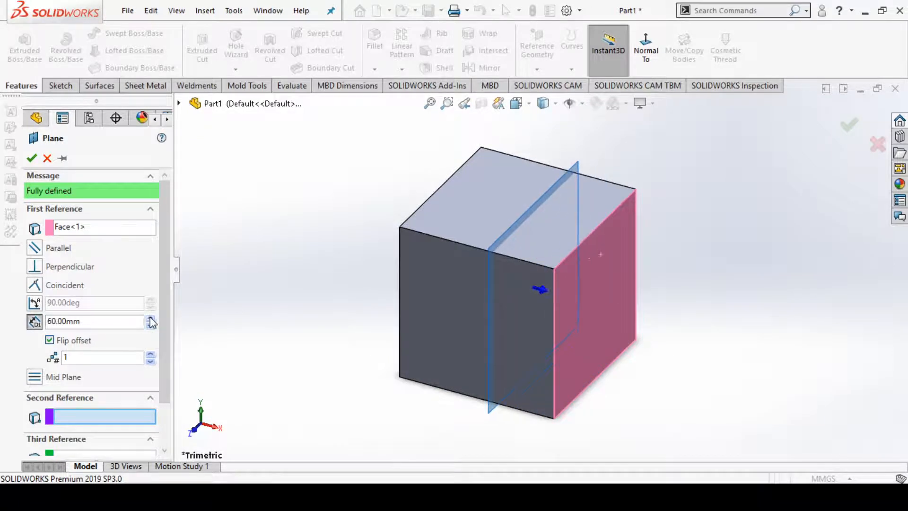
left_click(150, 318)
left_click(150, 317)
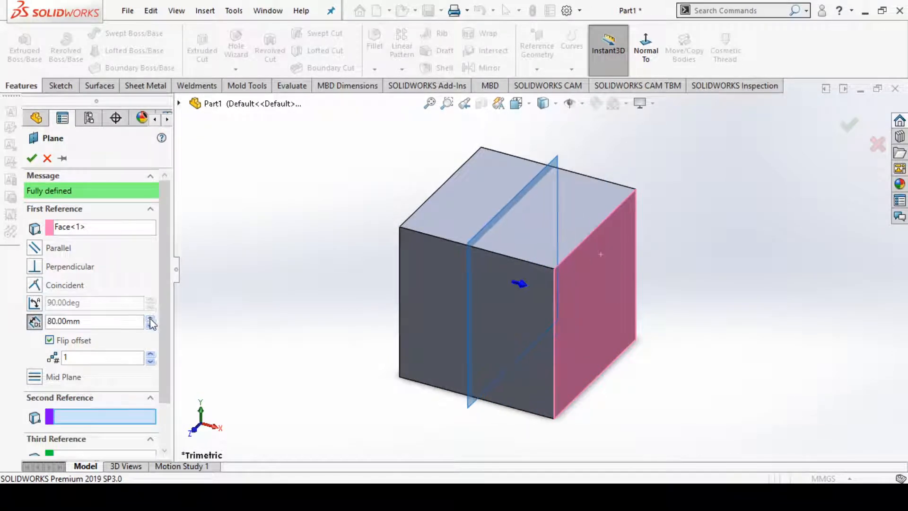
left_click(32, 159)
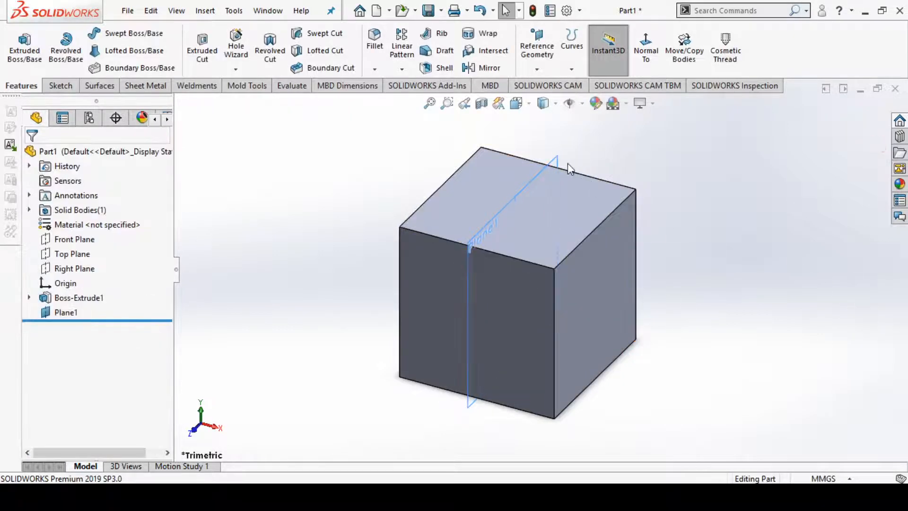
Open a new sketch on the offset reference plane inside the cube
left_click(555, 159)
left_click(612, 120)
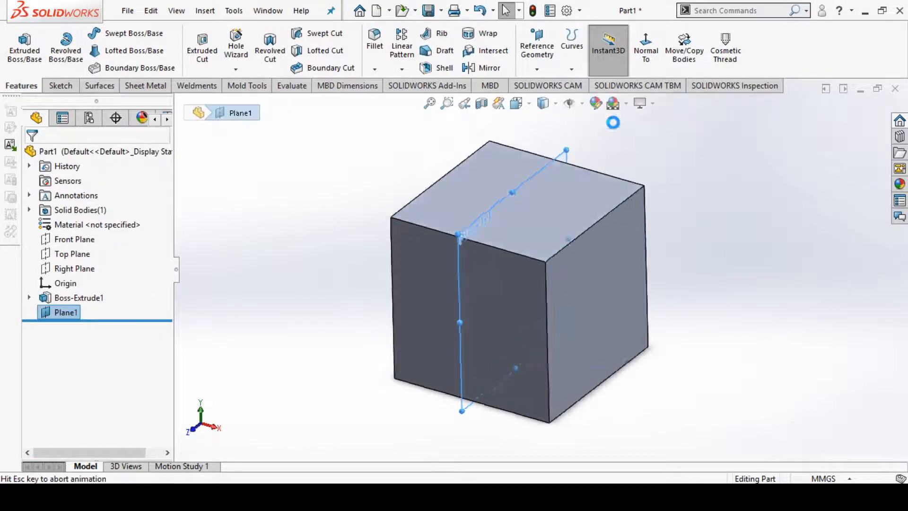
scroll(609, 337, "up", 2)
scroll(584, 182, "down", 2)
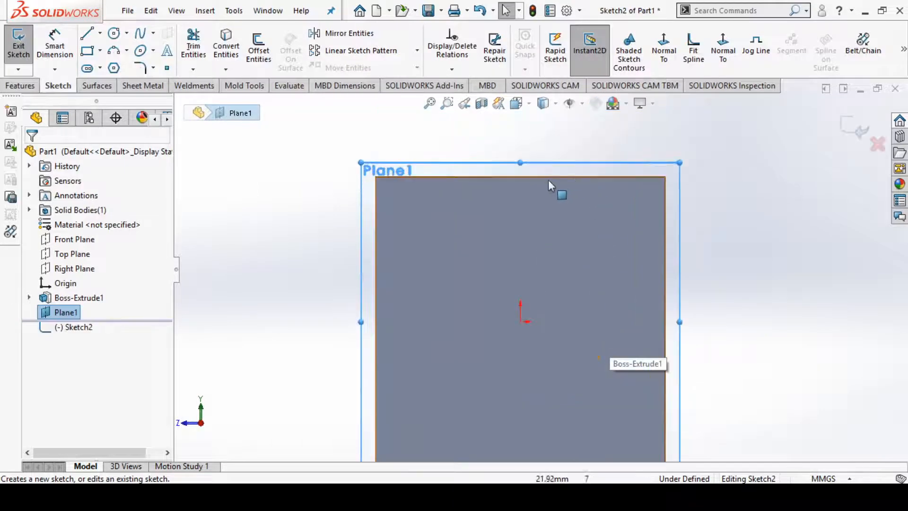
Sketch a wavy nine-point spline about 186 mm long, descending across the cube from its left edge to its right edge
left_click(140, 33)
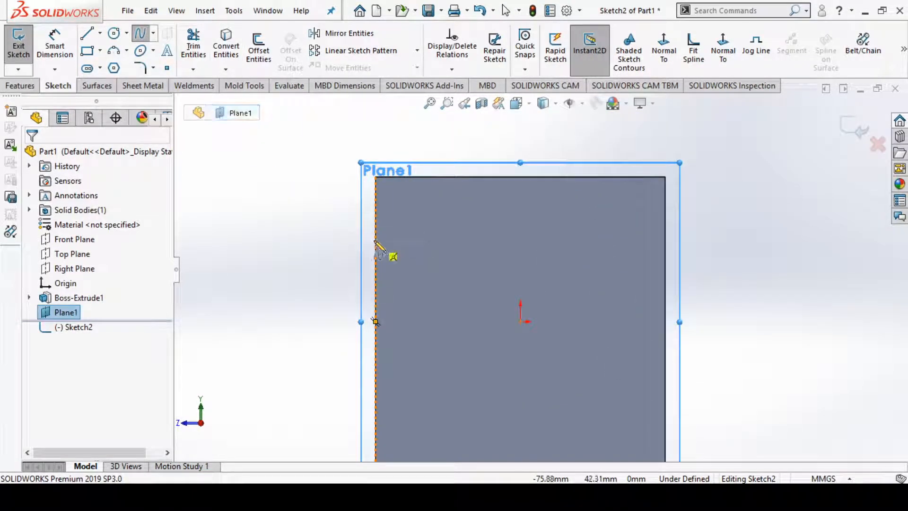
left_click(375, 241)
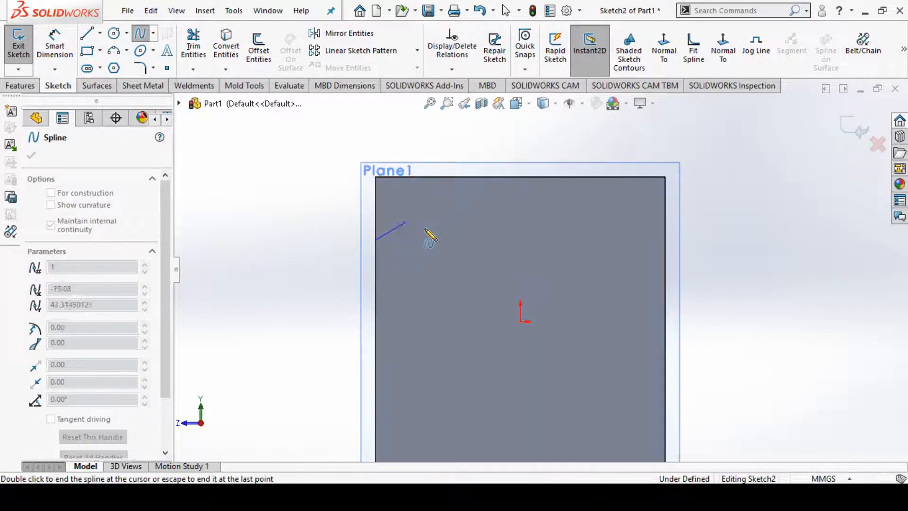
left_click(407, 221)
left_click(444, 242)
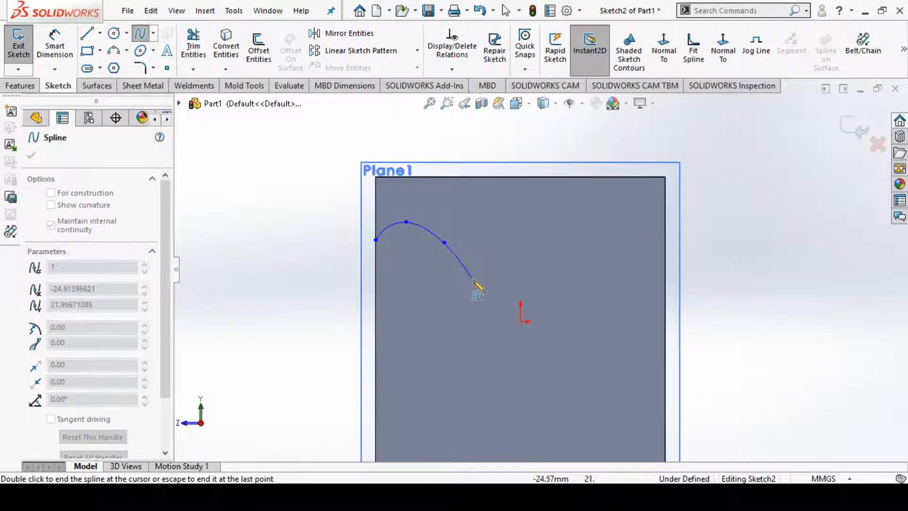
left_click(486, 259)
left_click(521, 289)
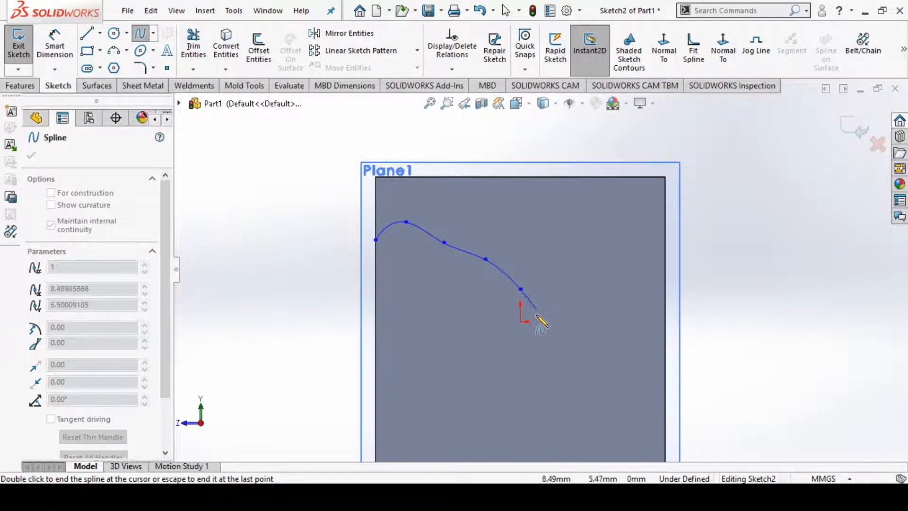
left_click(542, 338)
left_click(575, 353)
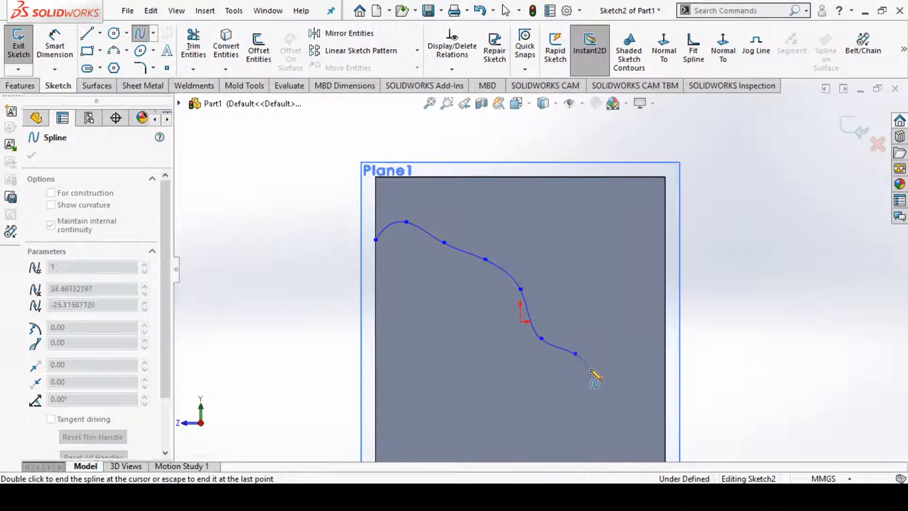
left_click(622, 373)
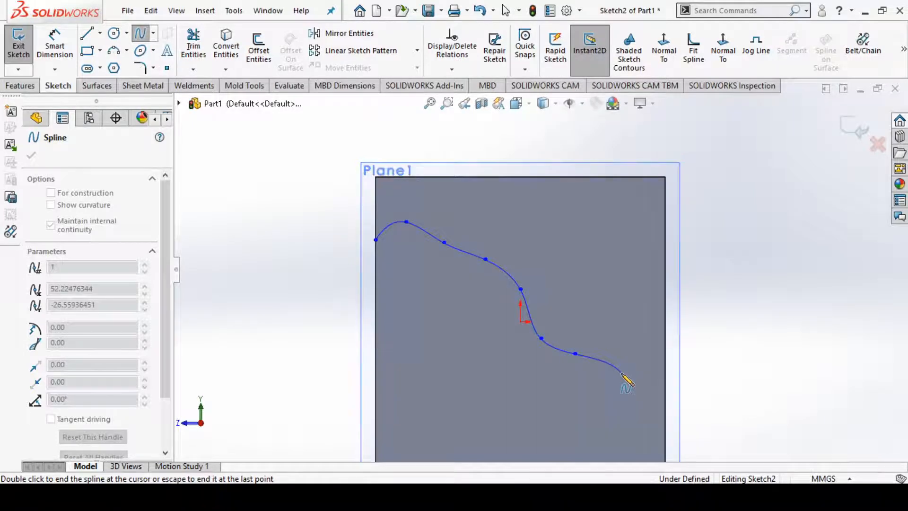
left_click(666, 373)
right_click(776, 297)
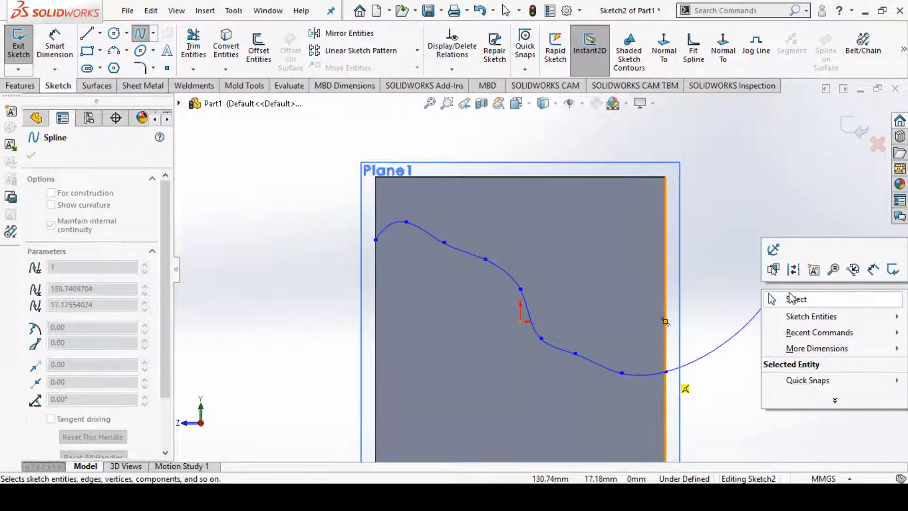
left_click(794, 299)
Orient the view normal to the sketch plane and delete the wavy spline
middle_click_drag(758, 314, 738, 271)
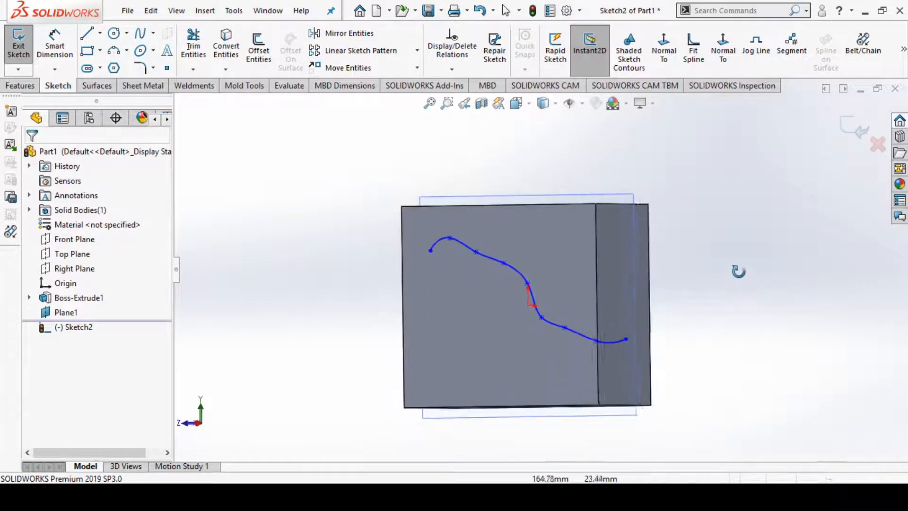
left_click(723, 53)
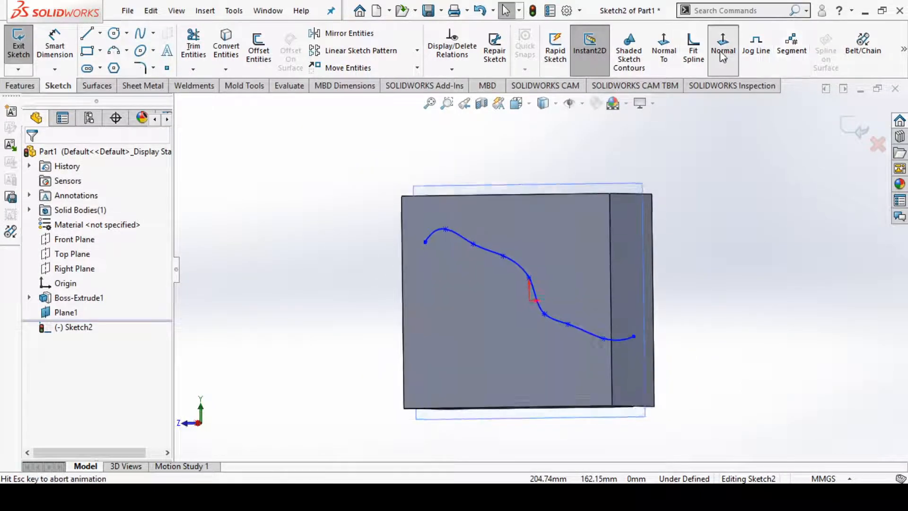
left_click(527, 217)
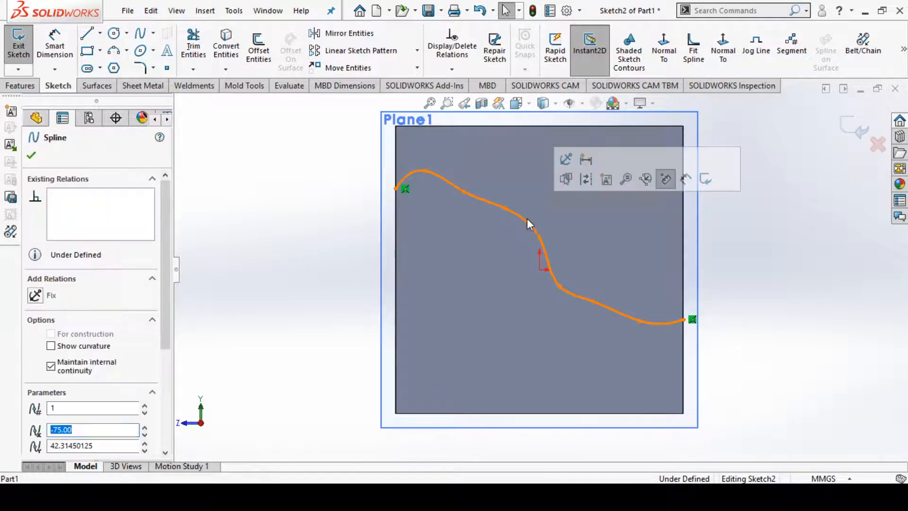
key("Delete")
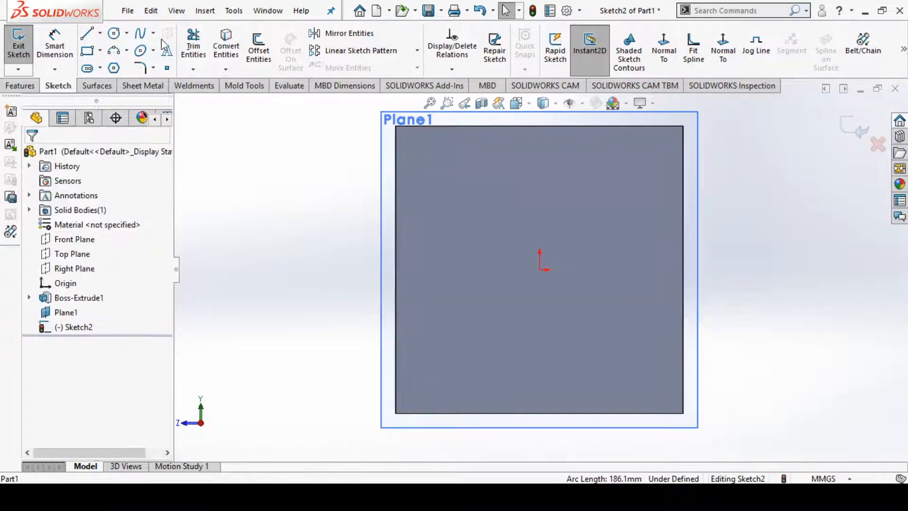
Sketch a seven-point spline descending across the cube from its left edge to its right edge, and close the sketch
left_click(139, 36)
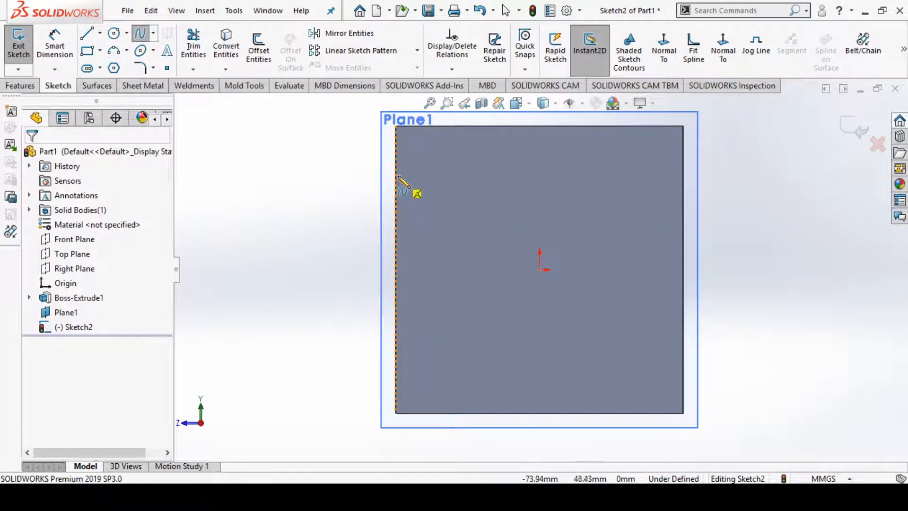
left_click(396, 172)
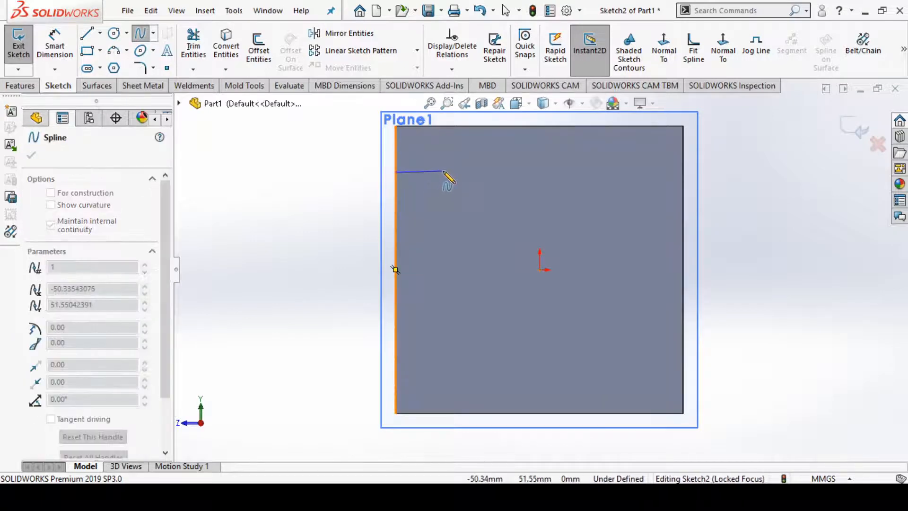
left_click(443, 171)
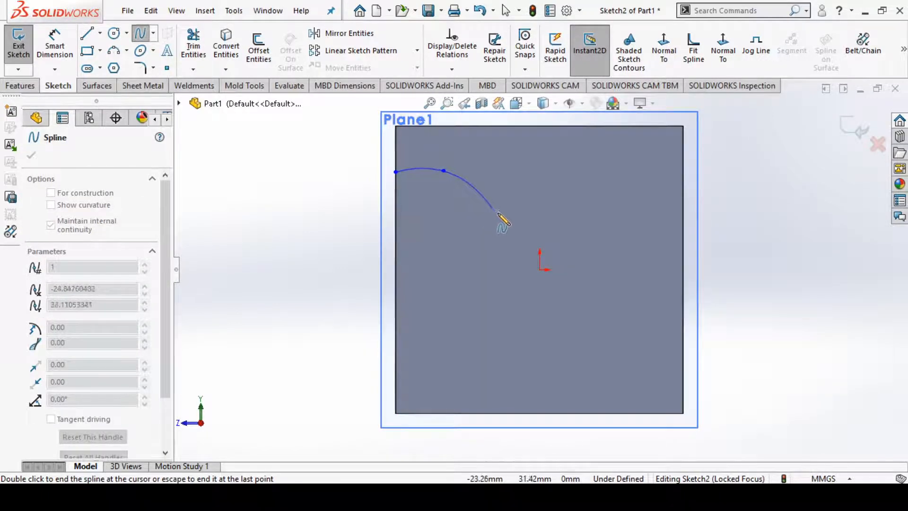
left_click(501, 219)
left_click(529, 277)
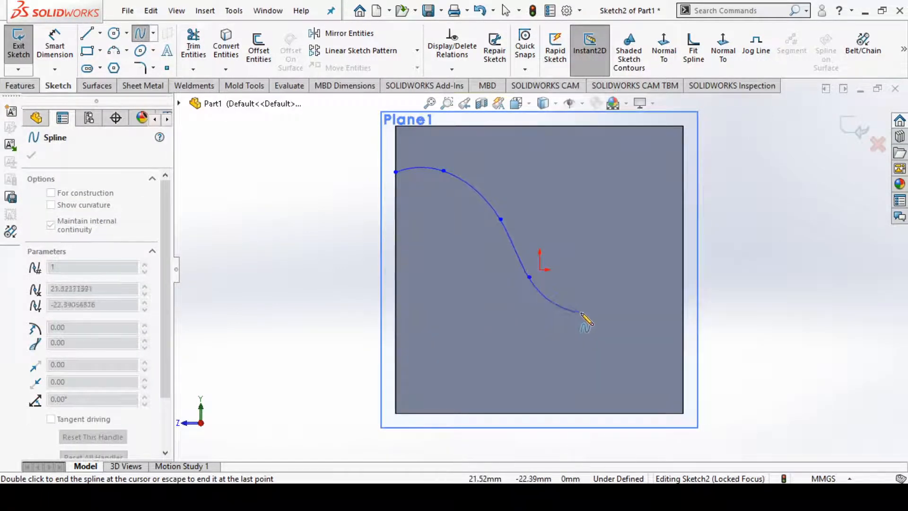
left_click(583, 313)
left_click(646, 323)
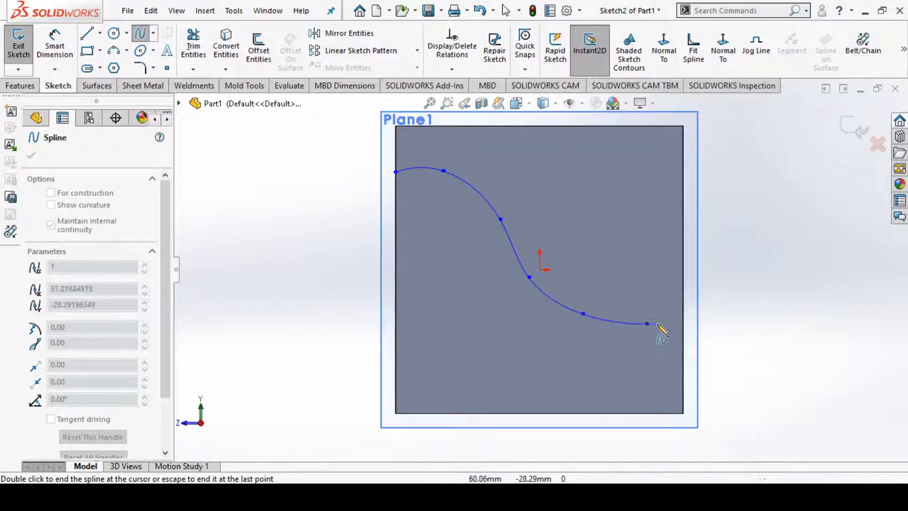
left_click(683, 324)
right_click(742, 309)
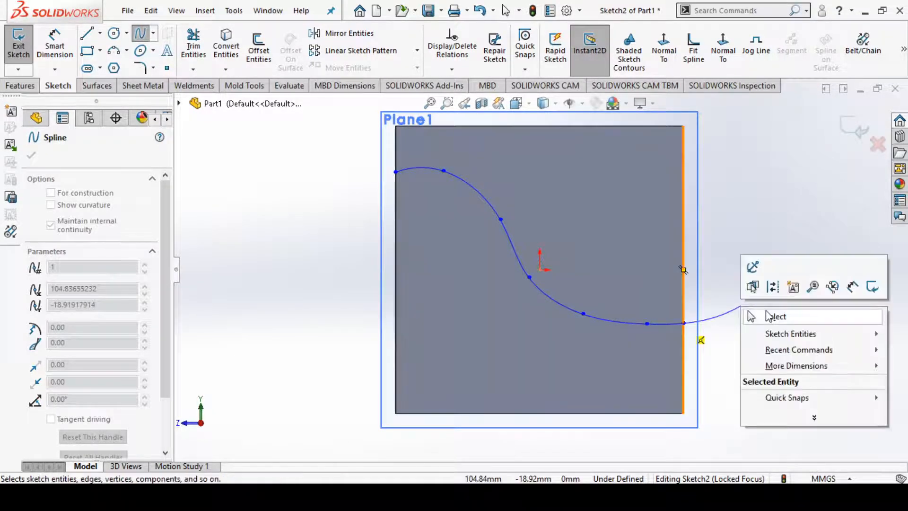
left_click(769, 316)
key("f")
middle_click_drag(756, 299, 717, 348)
left_click(851, 126)
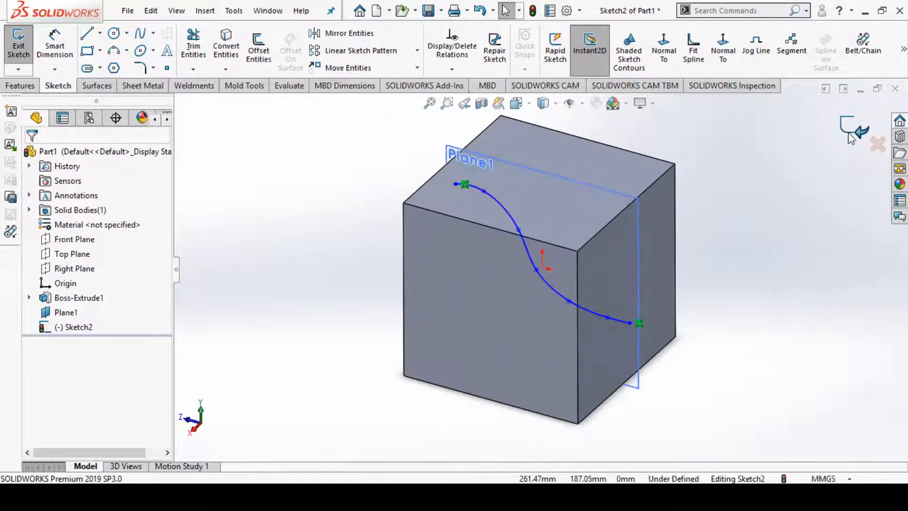
Hide the reference plane that runs through the cube
scroll(739, 340, "up", 1)
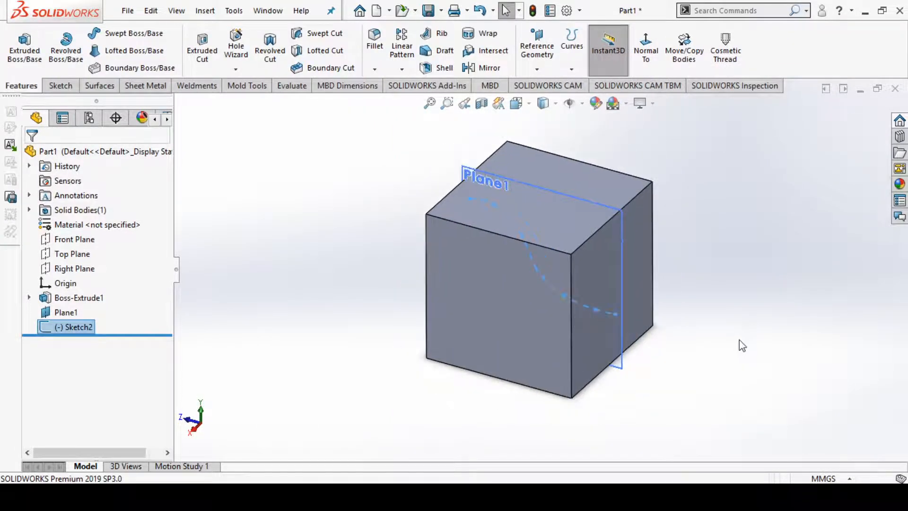
middle_click_drag(738, 325, 795, 327)
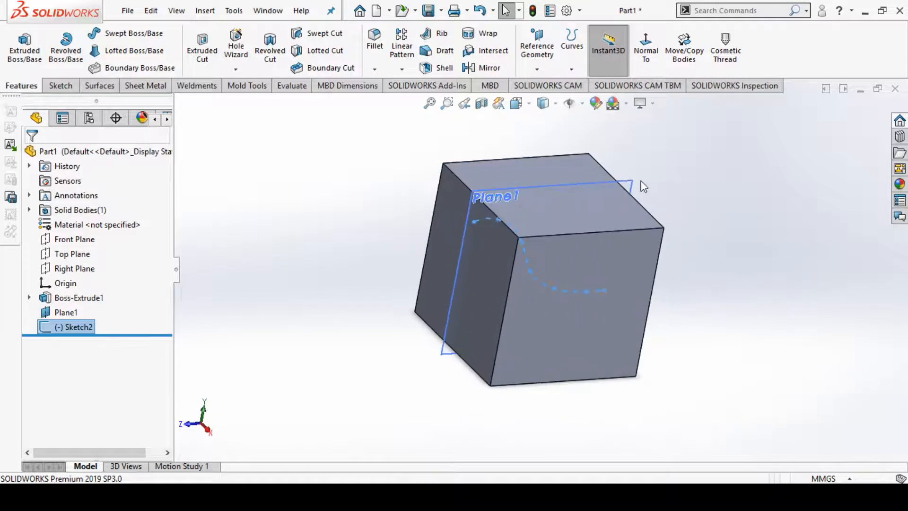
left_click(627, 190)
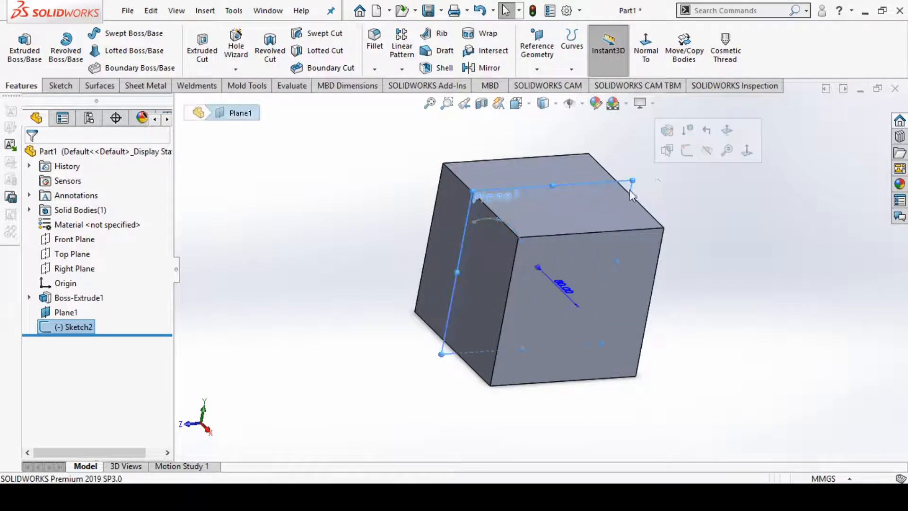
left_click(700, 151)
Open a sketch on the cube face where the spline starts and draw a 20 mm diameter circle near its upper-left corner
left_click(498, 272)
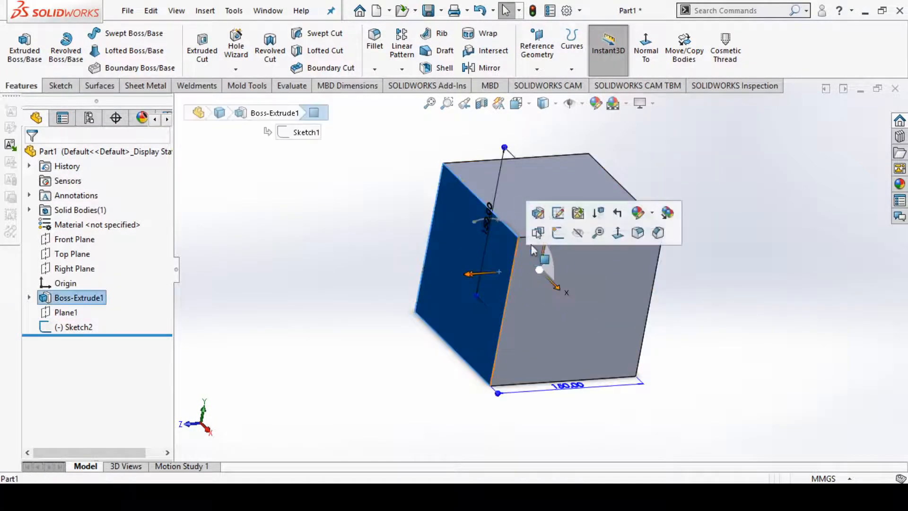
left_click(555, 238)
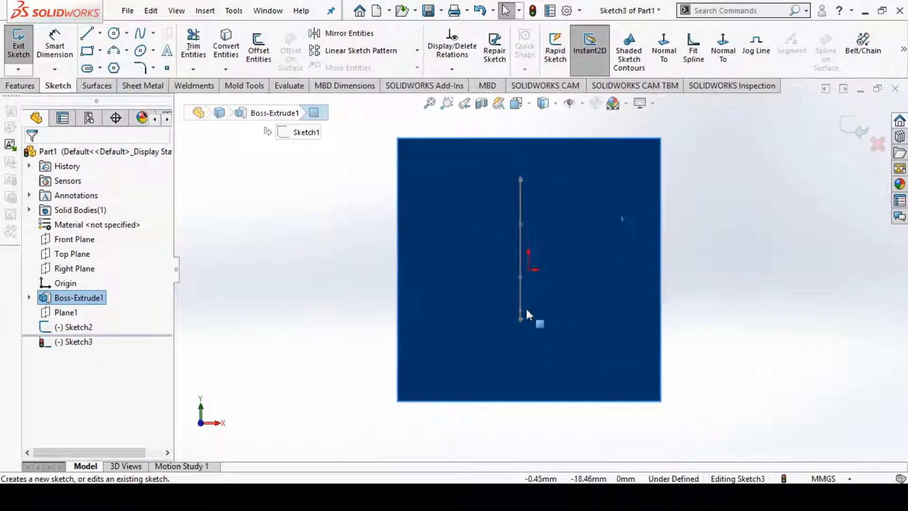
left_click(114, 33)
left_click(416, 243)
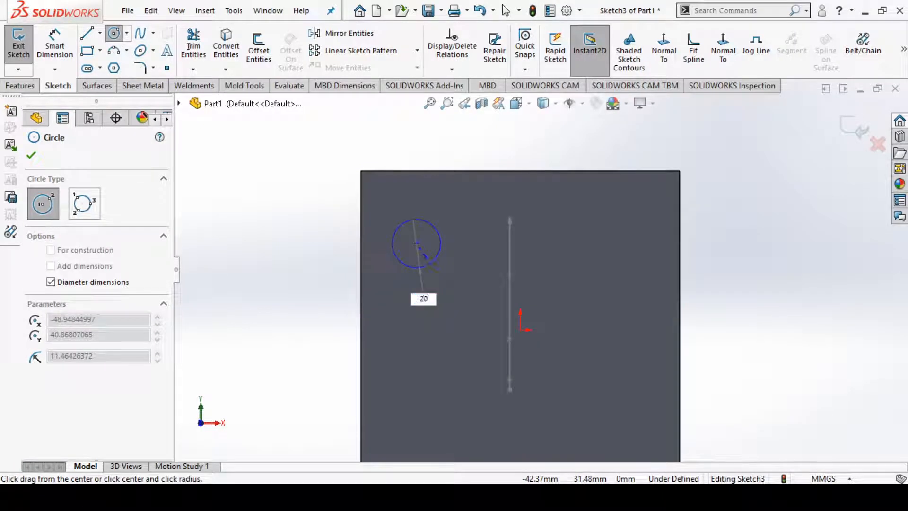
type("20")
key("Return")
key("Escape")
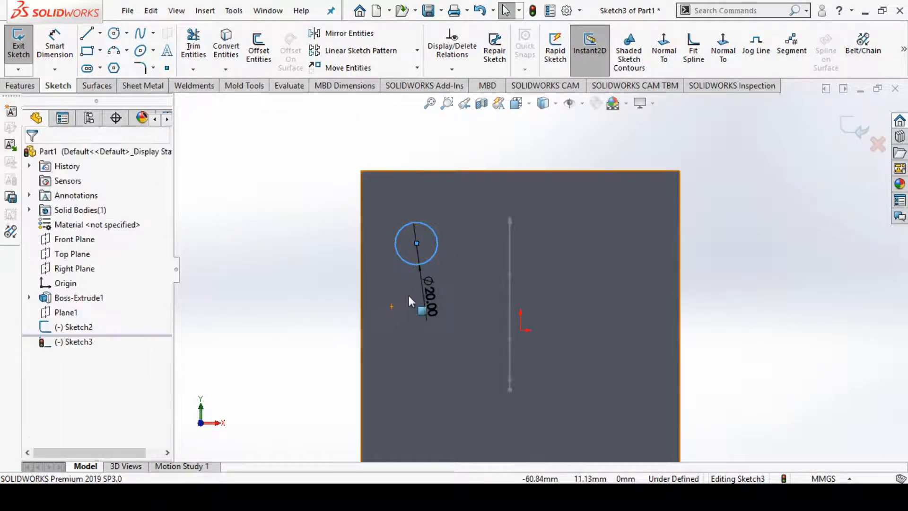
Make the circle concentric with the spline's start point, deleting the conflicting coincident relation, and close the sketch
scroll(591, 289, "up", 2)
middle_click_drag(689, 263, 609, 325)
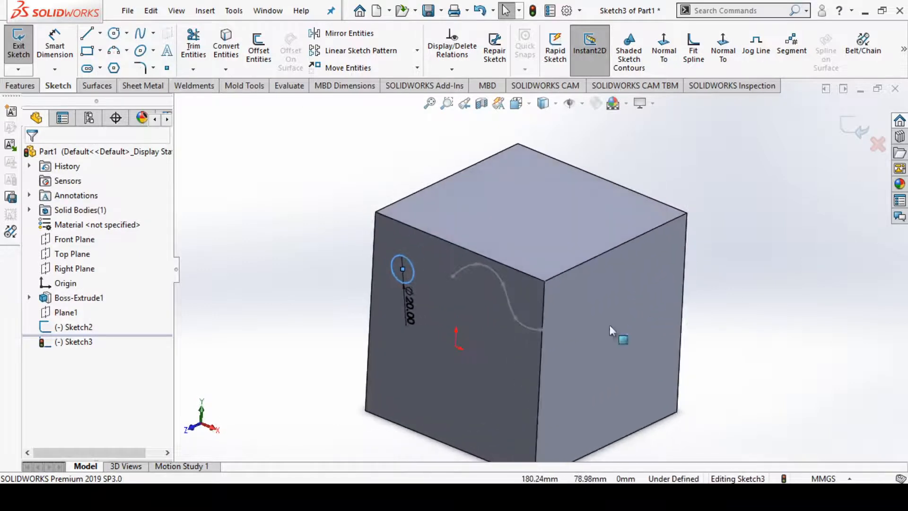
left_click(453, 277)
left_click(407, 271, "ctrl")
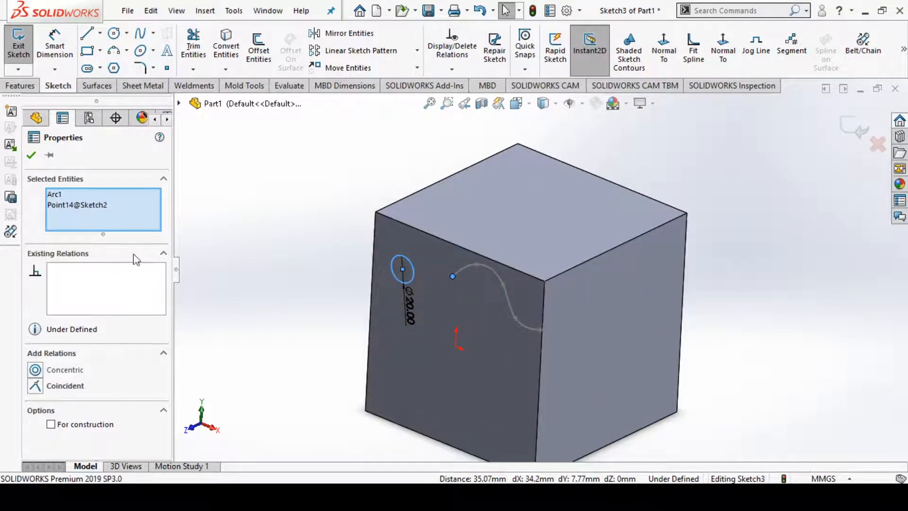
left_click(34, 389)
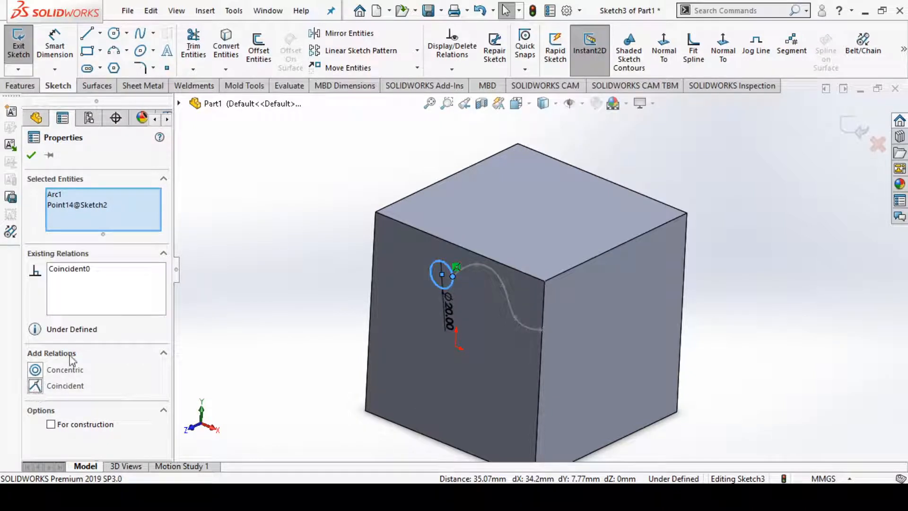
left_click(35, 370)
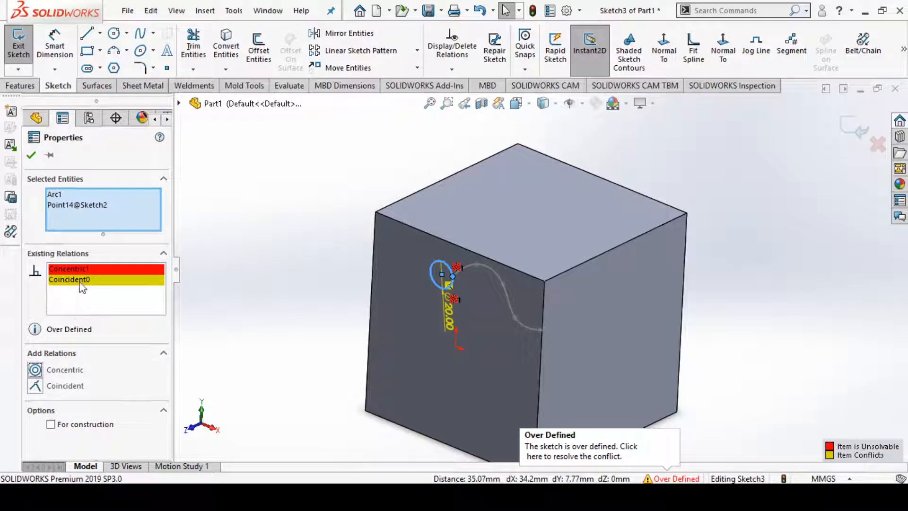
left_click(83, 282)
key("Delete")
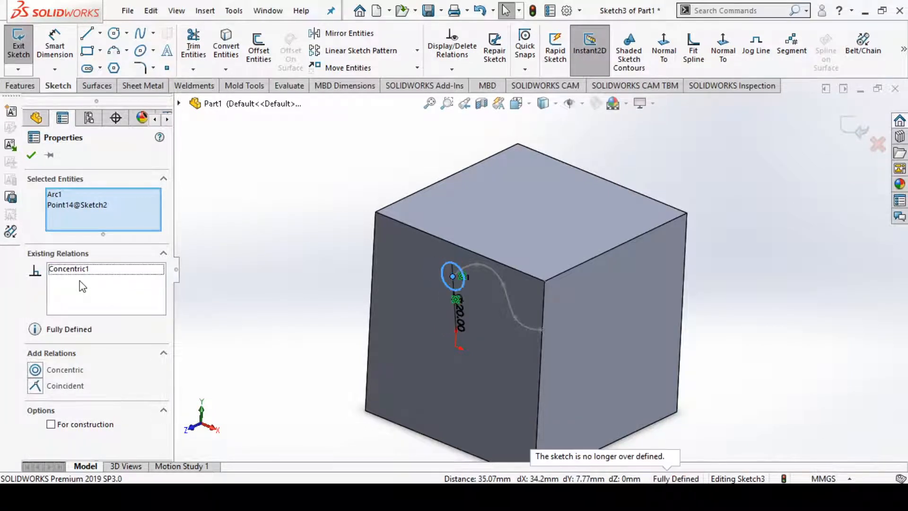
left_click(32, 156)
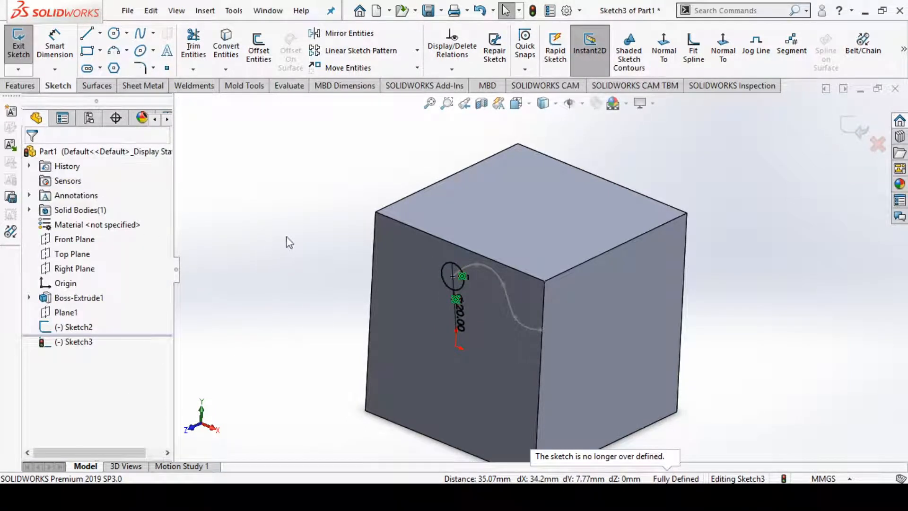
left_click(854, 134)
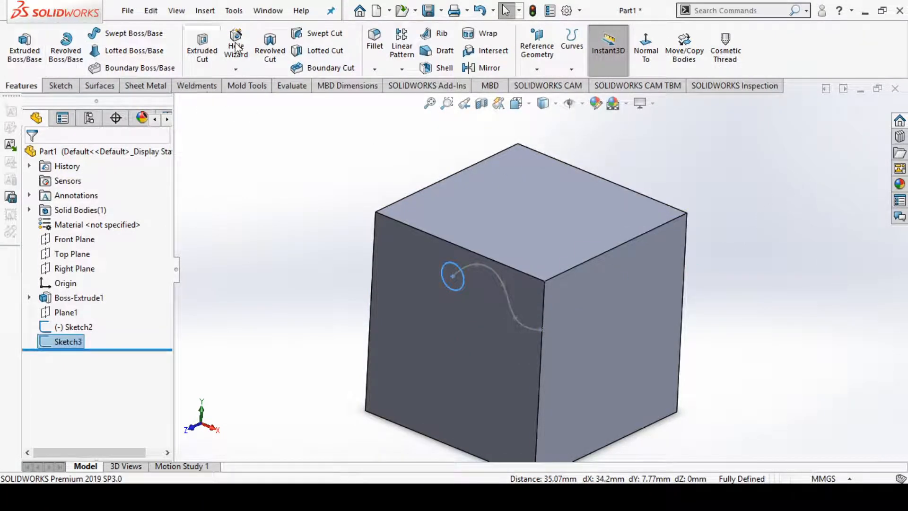
Set up a Swept Cut with the Sketch Profile option, using the circle as the profile and the spline as the path
left_click(320, 34)
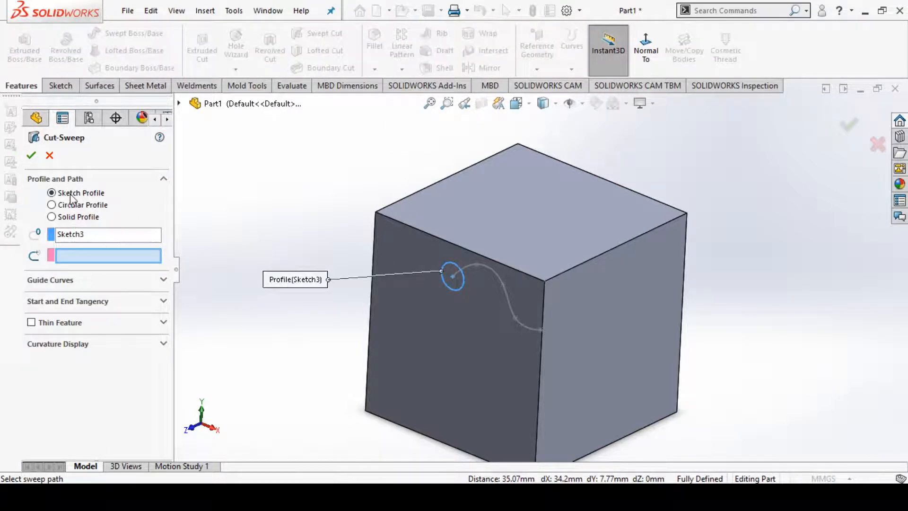
left_click(71, 205)
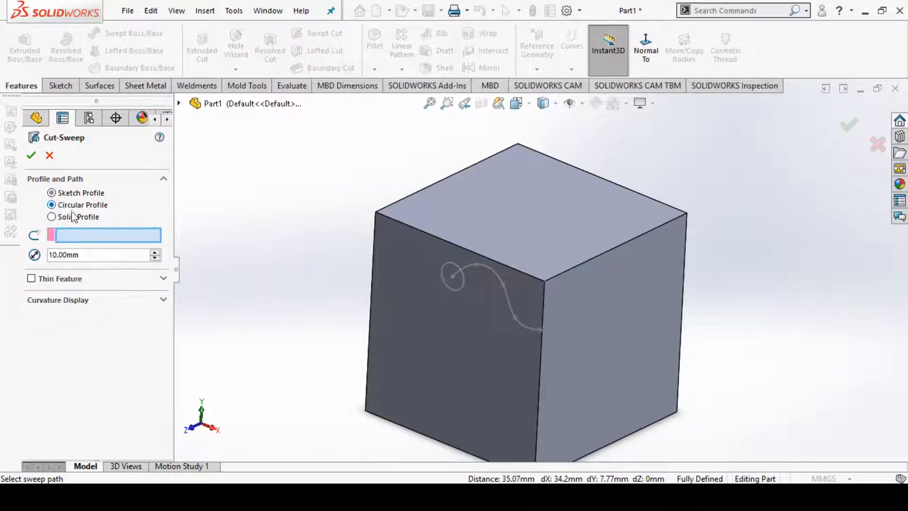
left_click(73, 216)
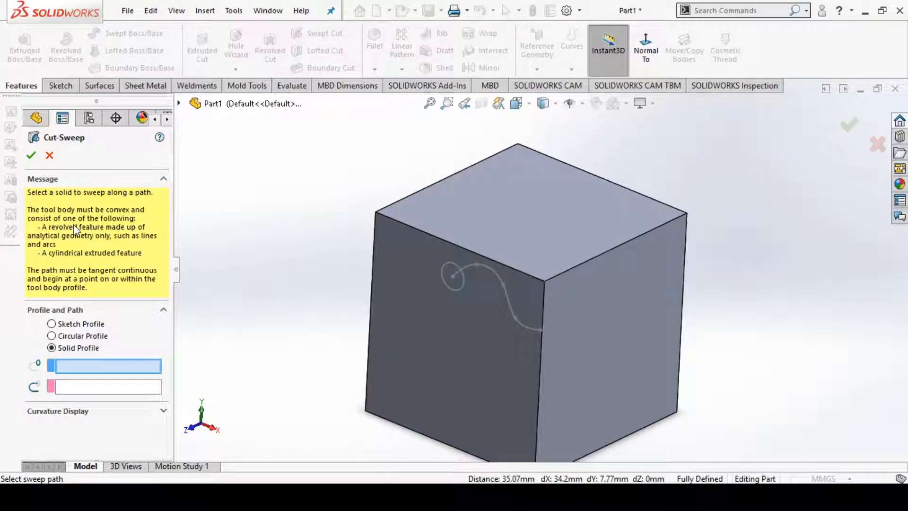
left_click(74, 325)
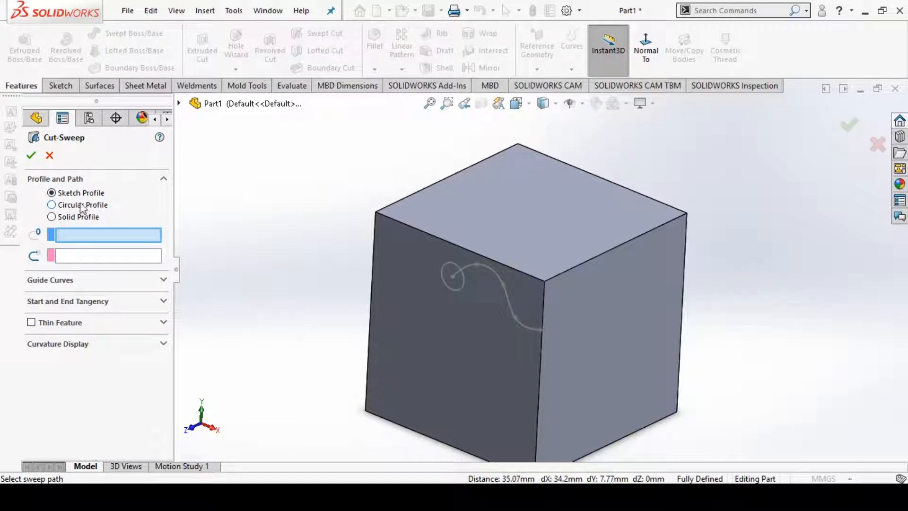
scroll(456, 260, "down", 3)
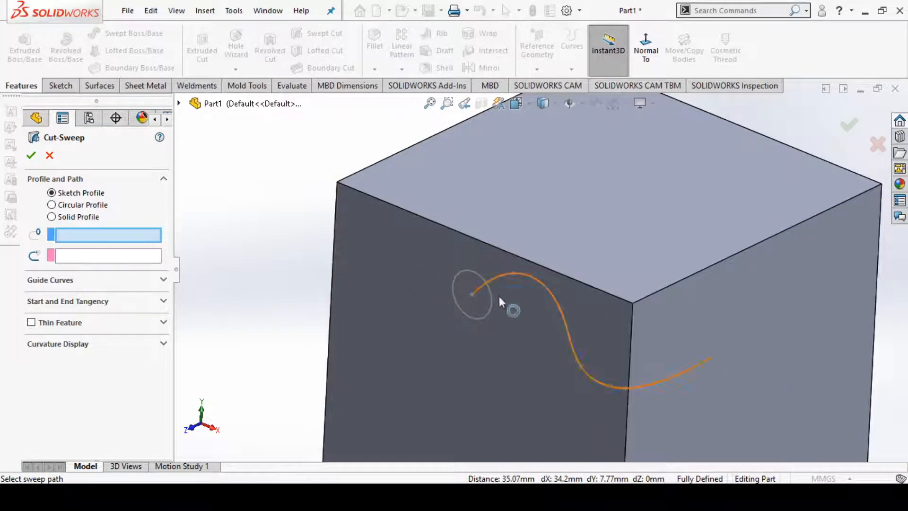
left_click(473, 270)
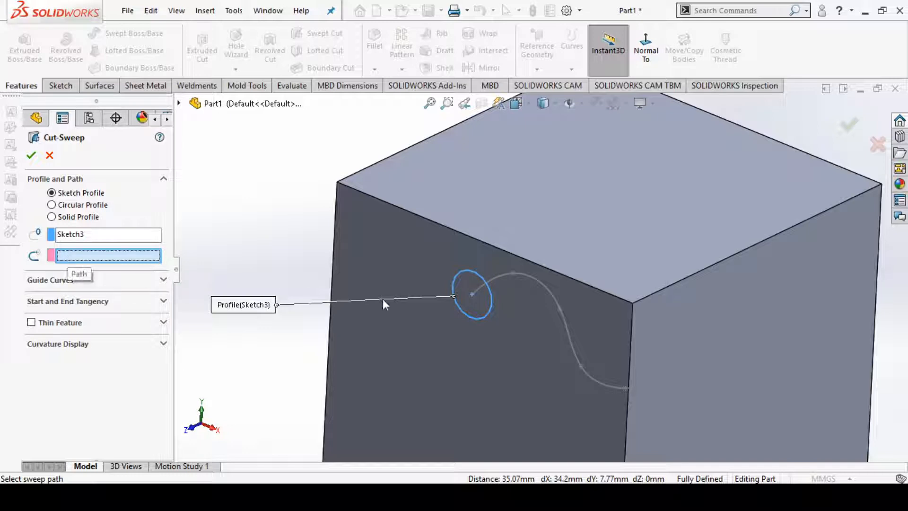
left_click(481, 290)
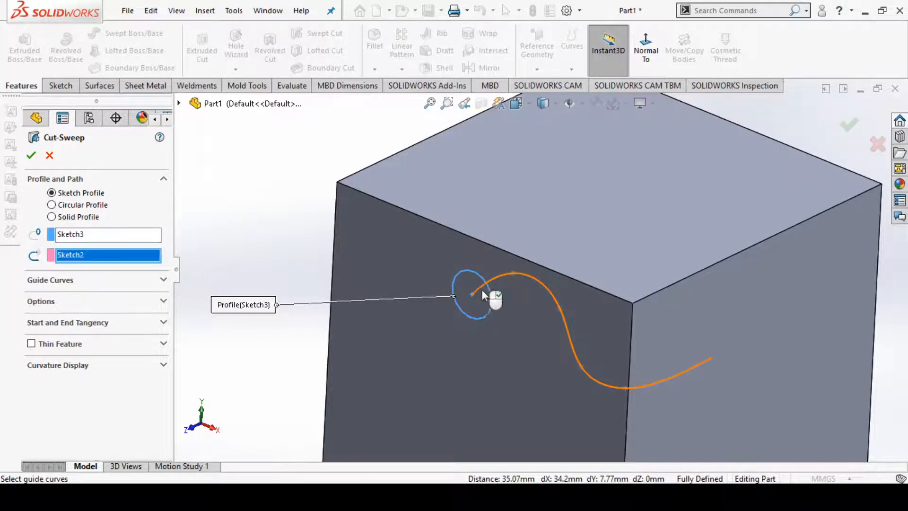
scroll(482, 290, "up", 5)
middle_click_drag(681, 328, 661, 358)
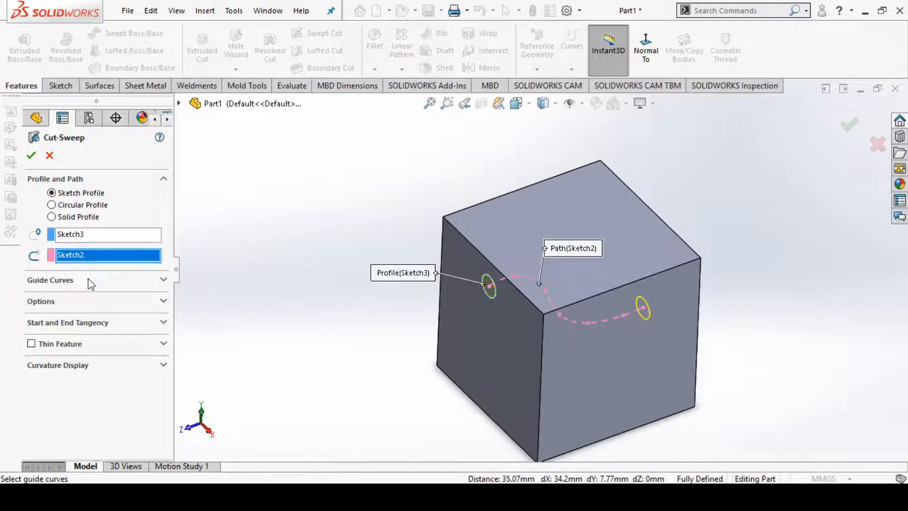
Review the swept cut's guide curve, profile orientation and twist, and start and end tangency settings
left_click(70, 280)
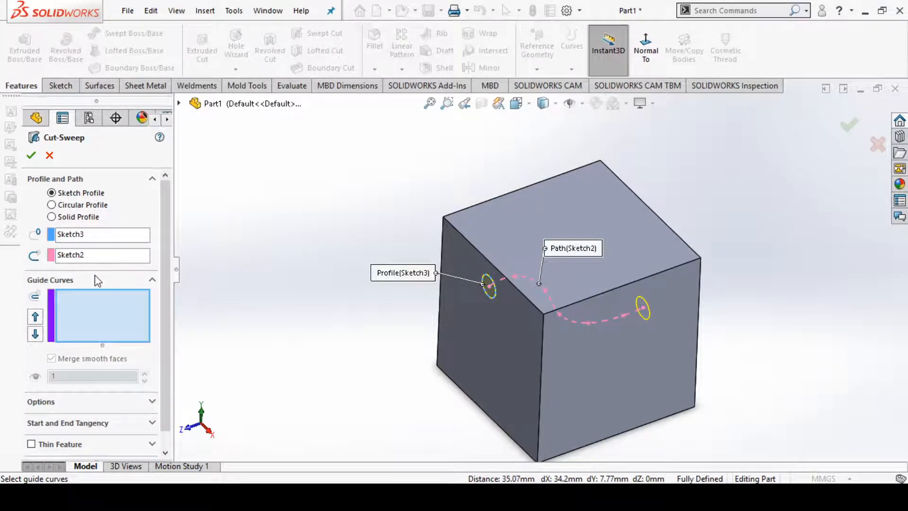
left_click(152, 282)
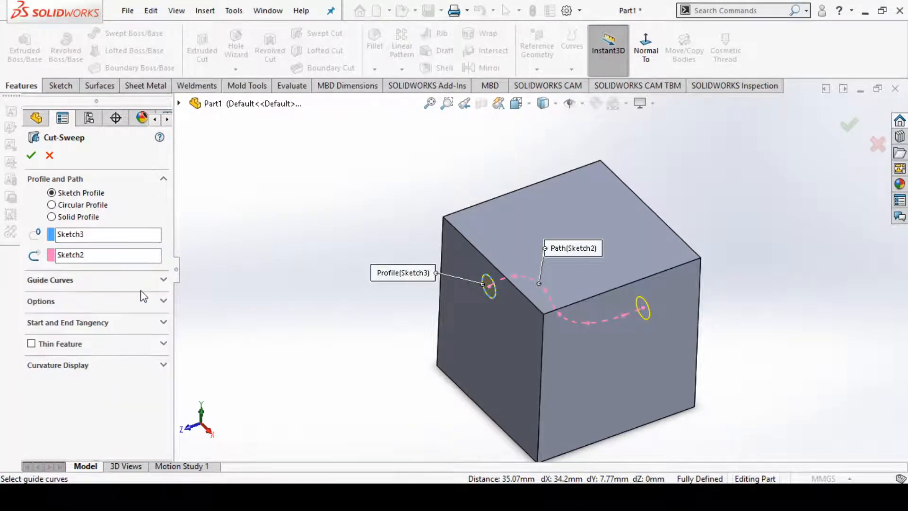
left_click(163, 301)
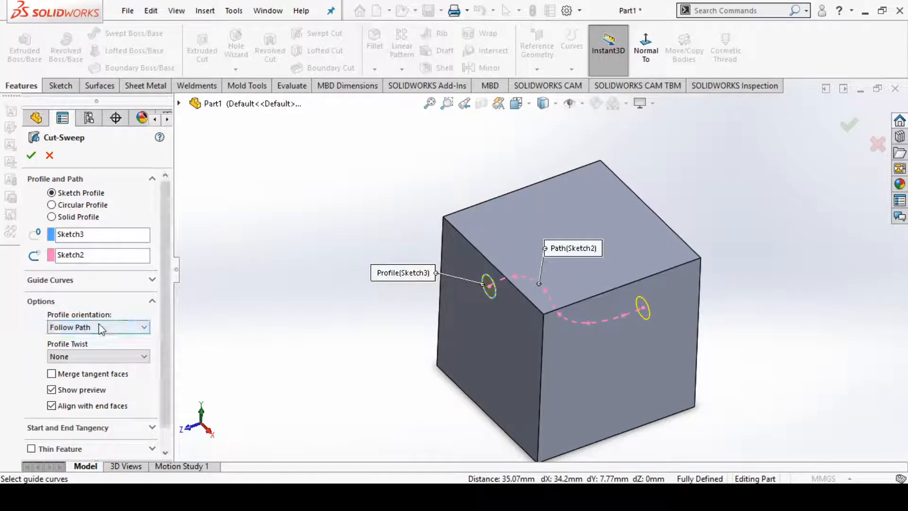
left_click(99, 357)
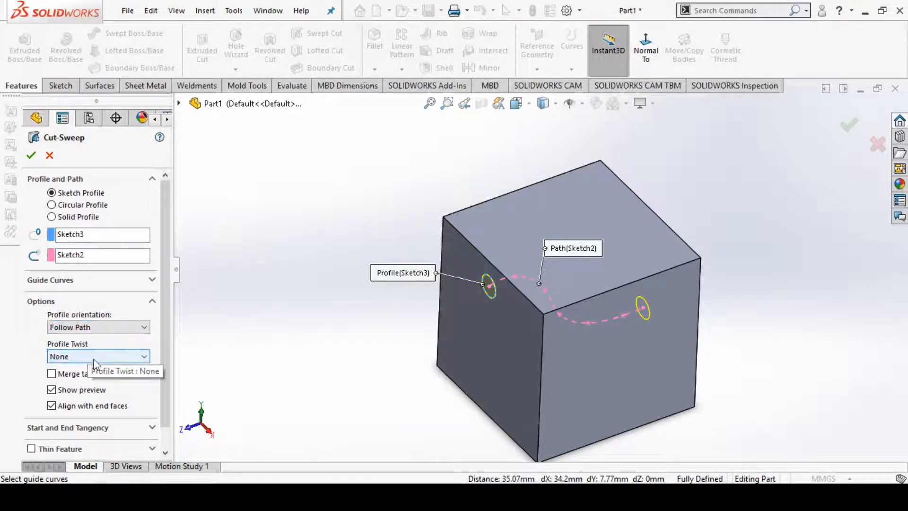
left_click(152, 302)
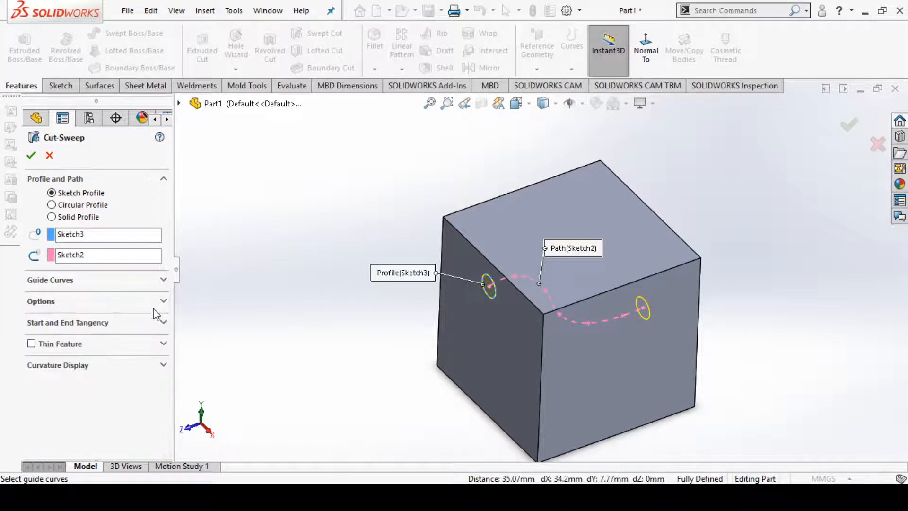
left_click(164, 324)
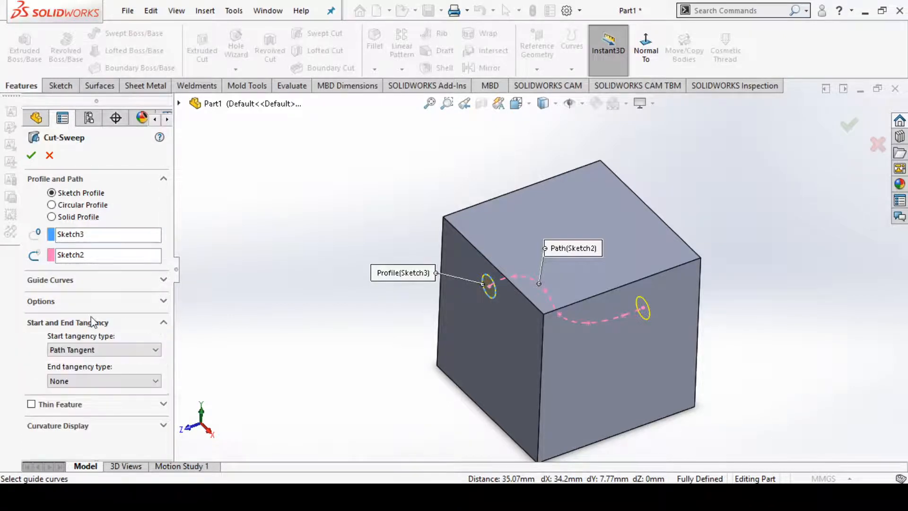
left_click(163, 324)
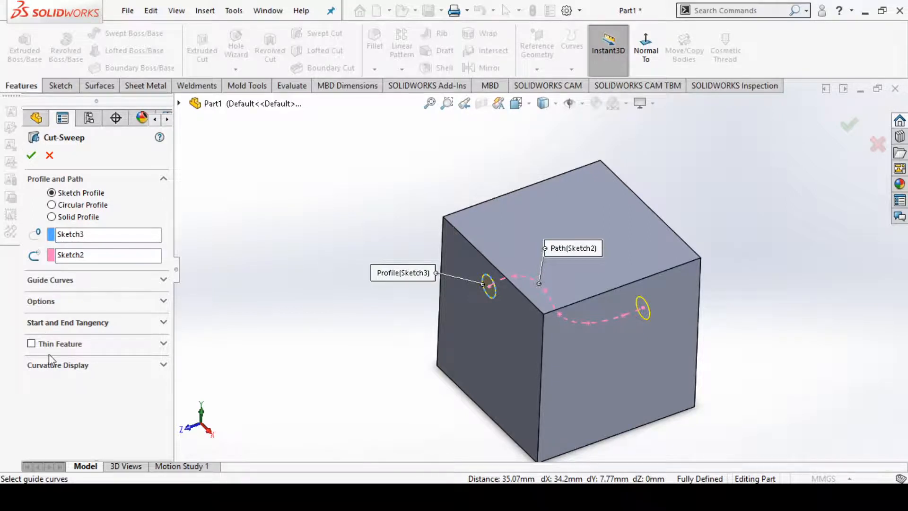
Preview the swept cut's curvature with the mesh preview and curvature combs, and turn both displays off again
left_click(57, 366)
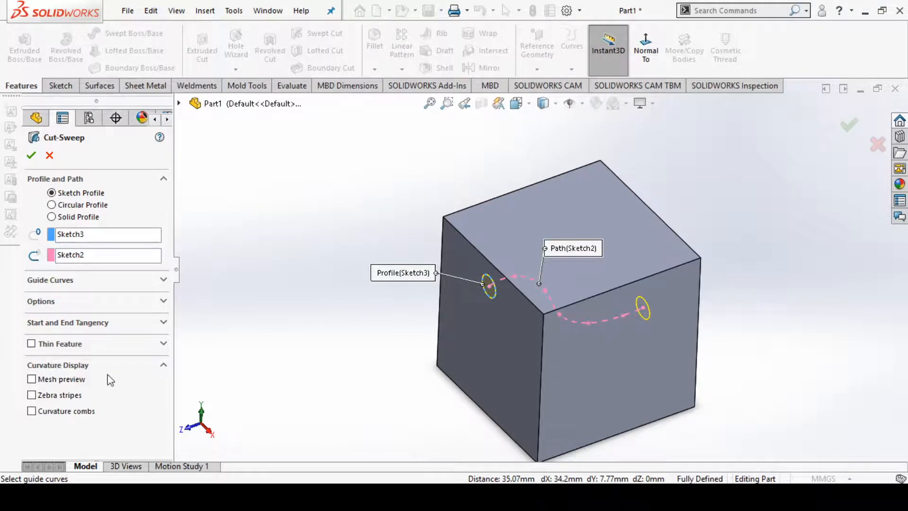
left_click(69, 380)
left_click(60, 379)
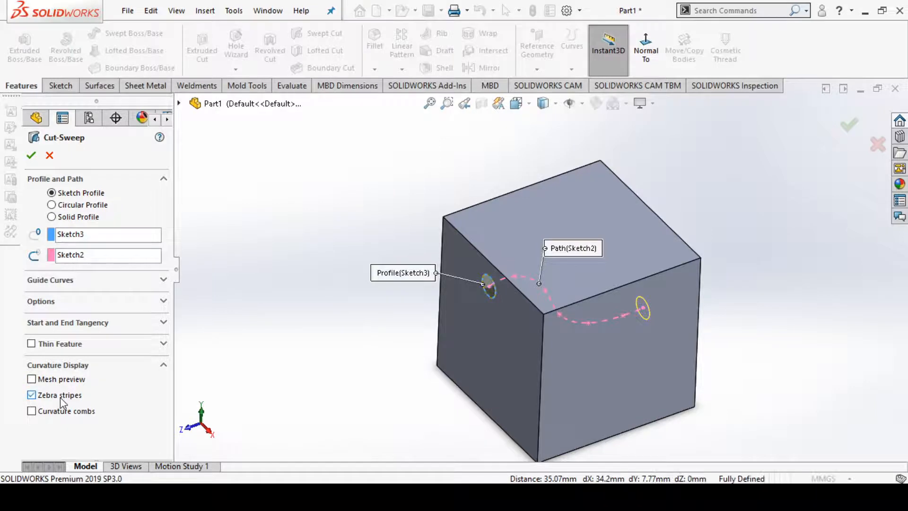
left_click(58, 414)
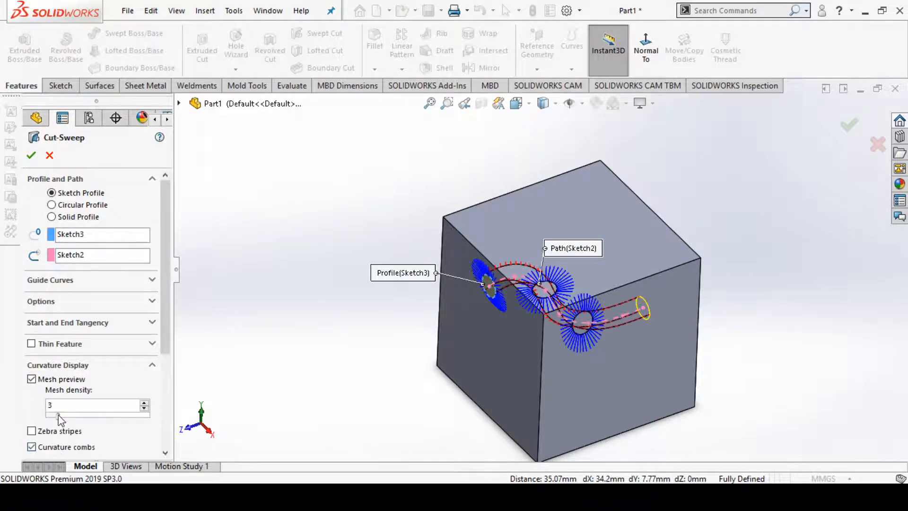
left_click(58, 415)
scroll(595, 325, "down", 3)
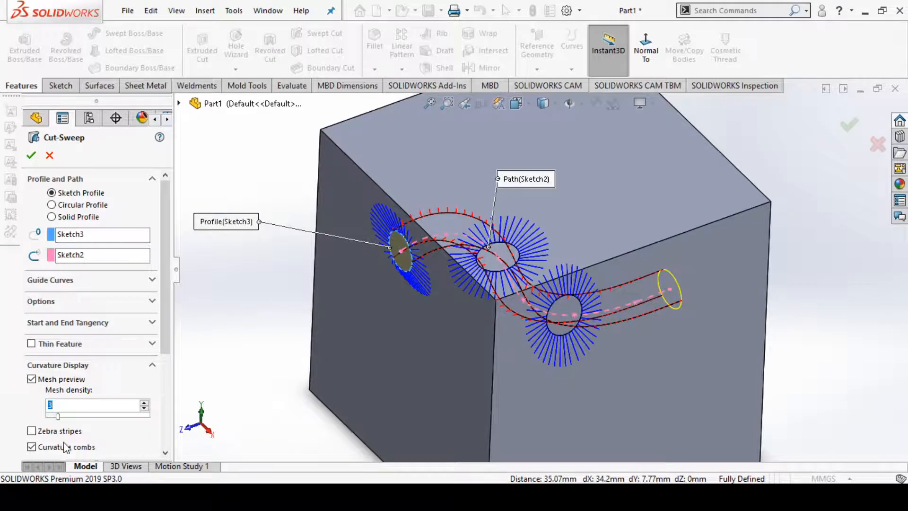
left_click(31, 447)
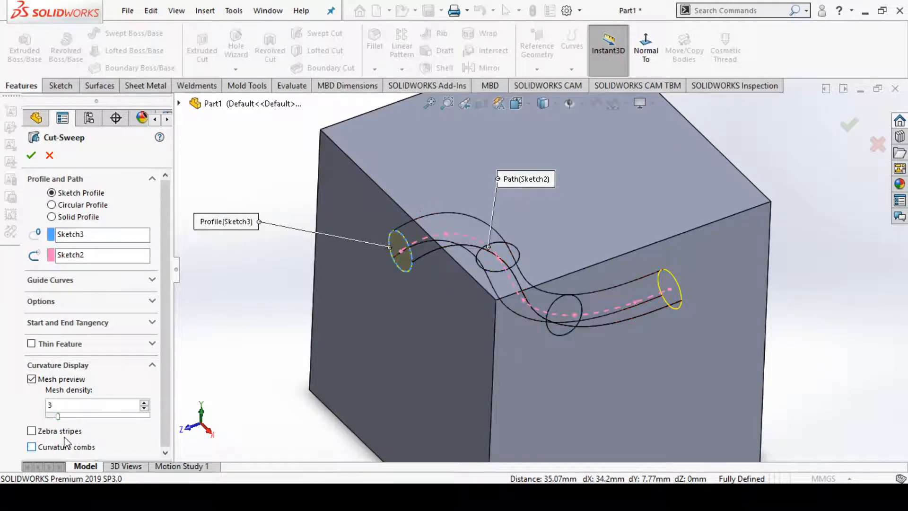
left_click(53, 379)
left_click(163, 365)
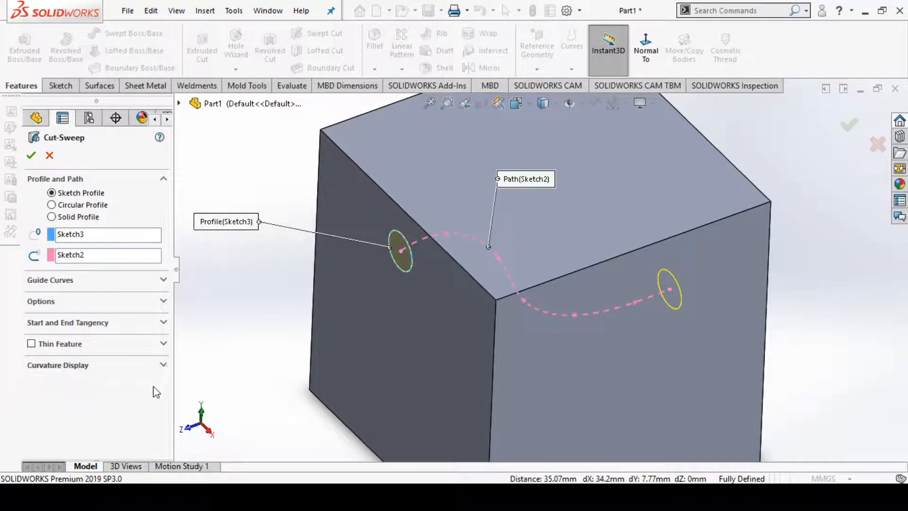
Create the swept cut through the cube from the circle profile and the spline path, and inspect its openings
scroll(428, 388, "up", 3)
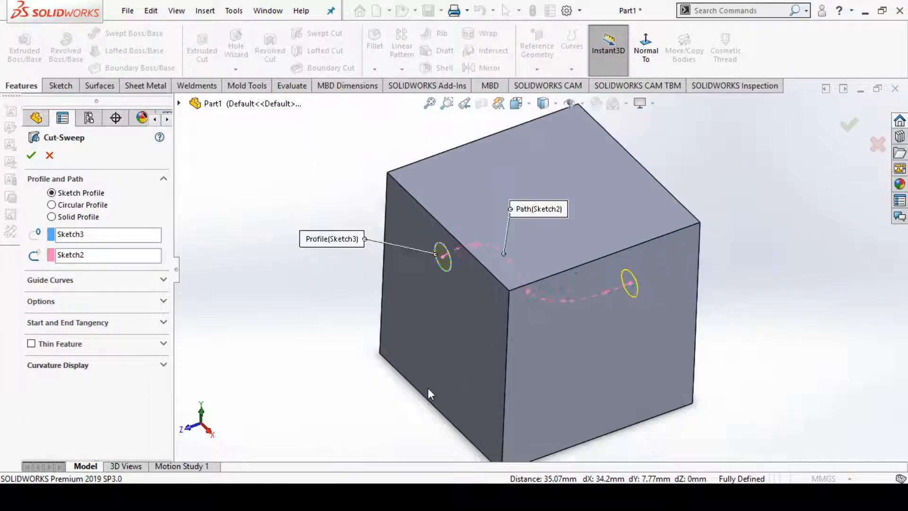
scroll(618, 203, "down", 2)
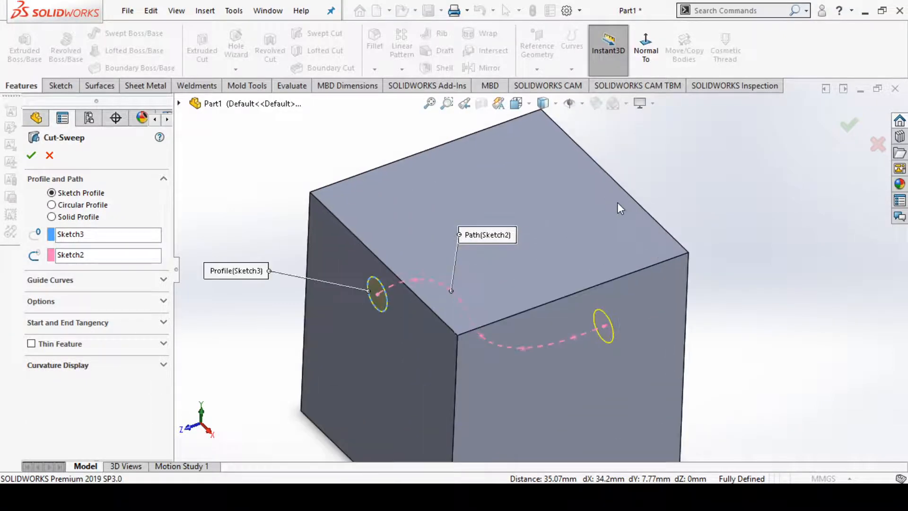
left_click(69, 239)
left_click(77, 258)
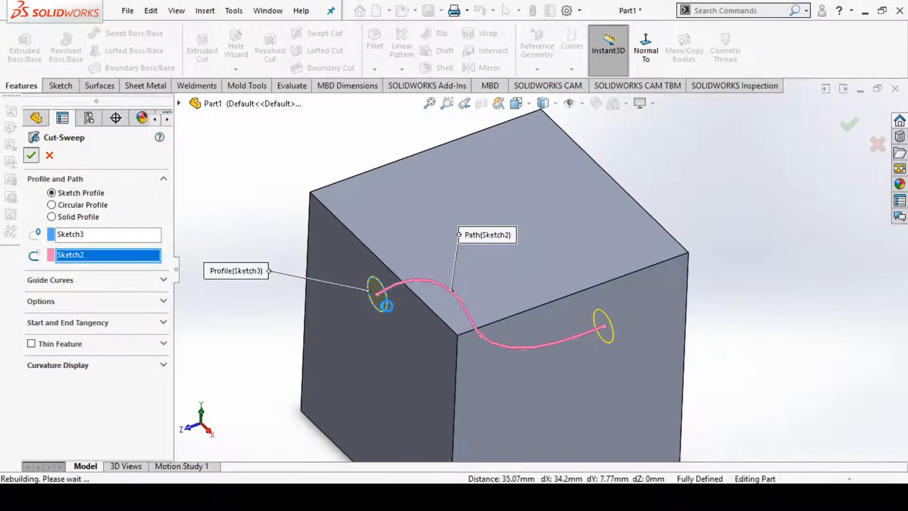
left_click(698, 243)
middle_click_drag(389, 289, 506, 252)
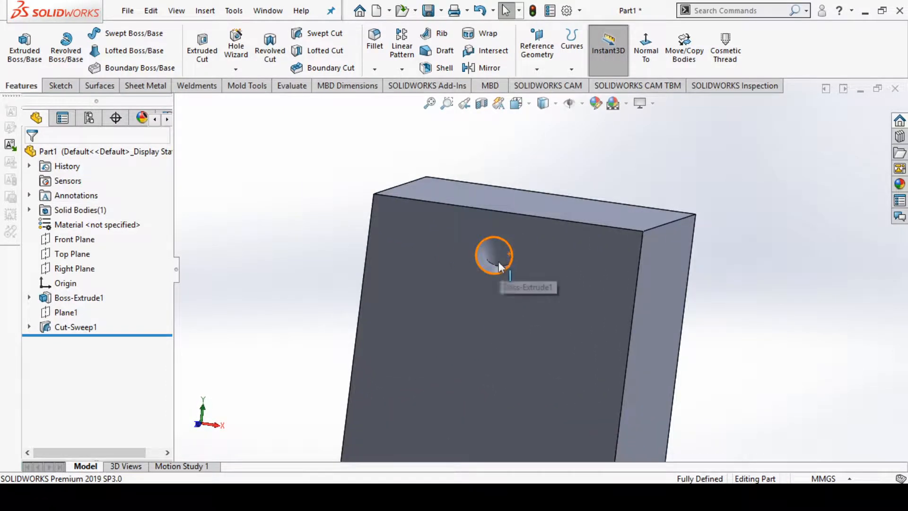
middle_click_drag(445, 324, 589, 371)
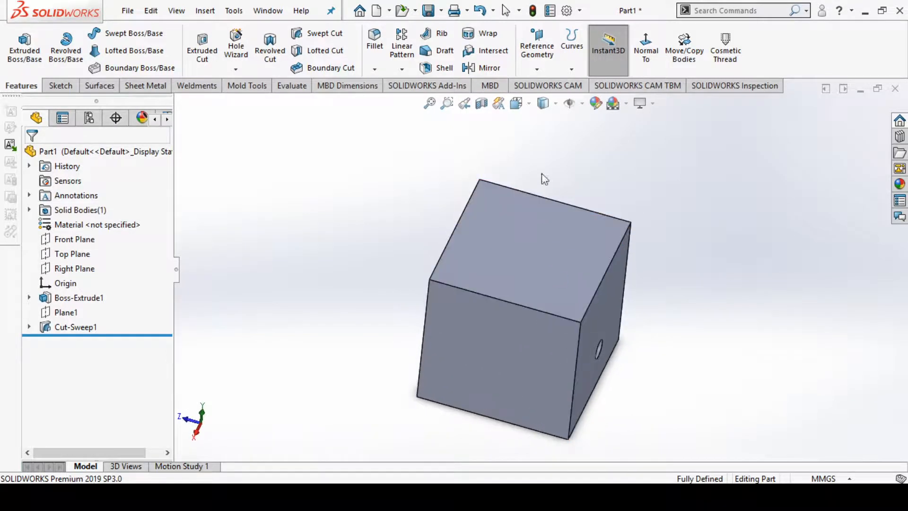
Section the cube along the Right Plane and view the section straight on to examine the curved channel
left_click(483, 104)
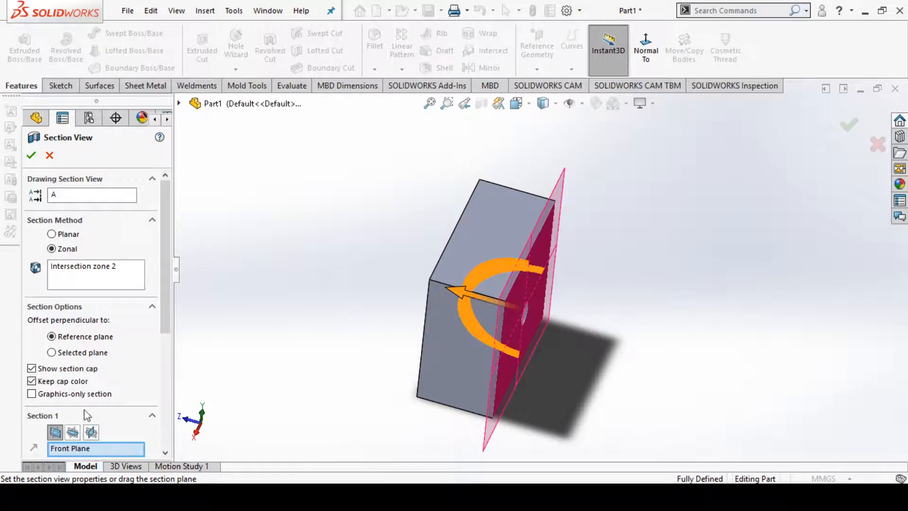
scroll(166, 314, "down", 6)
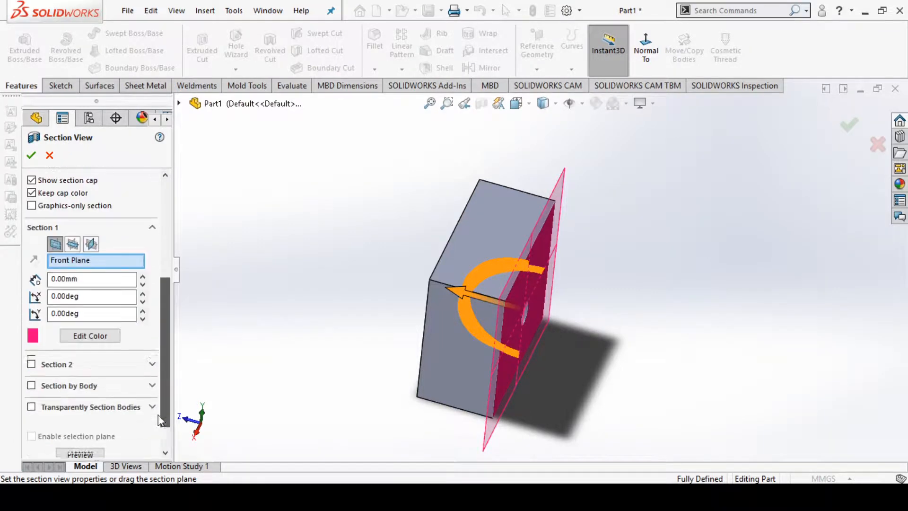
left_click(72, 244)
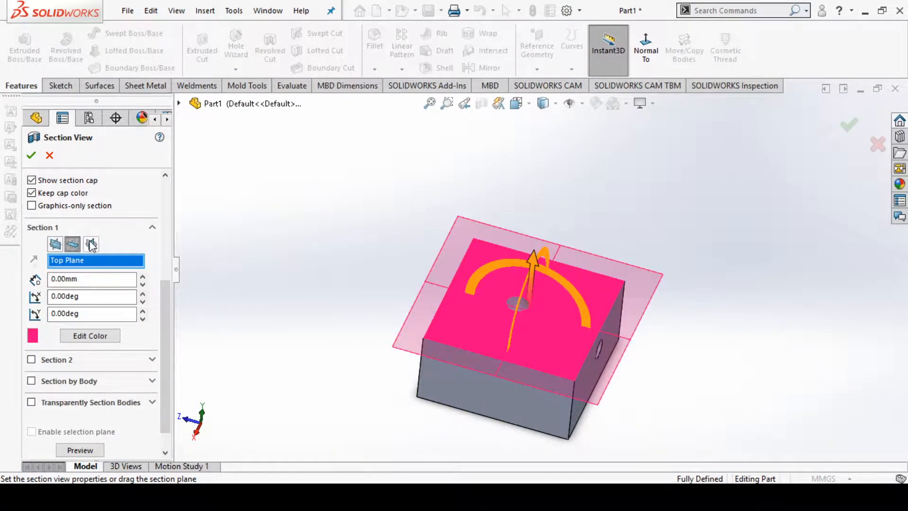
left_click(91, 244)
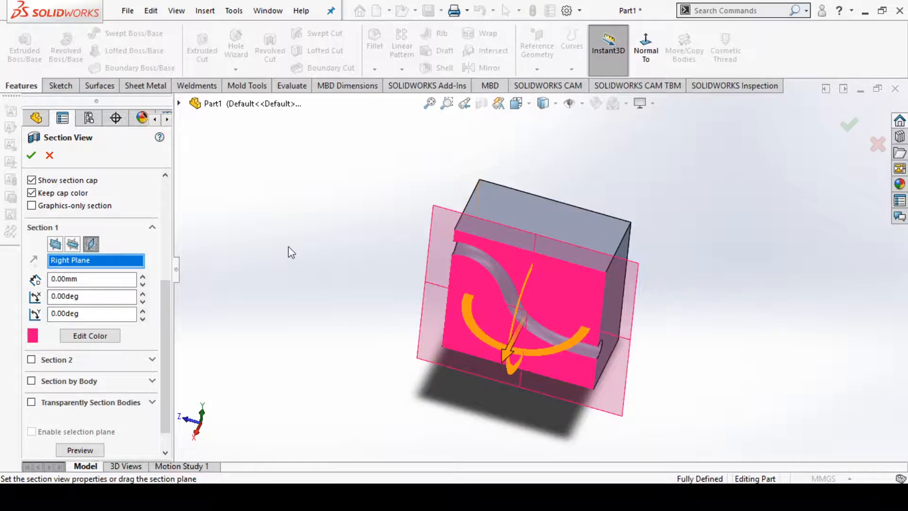
scroll(567, 279, "down", 4)
scroll(543, 365, "up", 2)
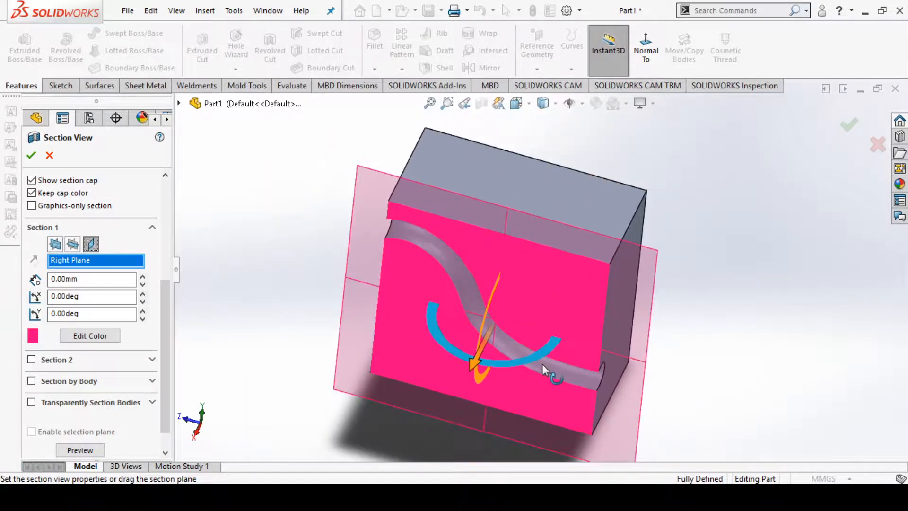
left_click(646, 47)
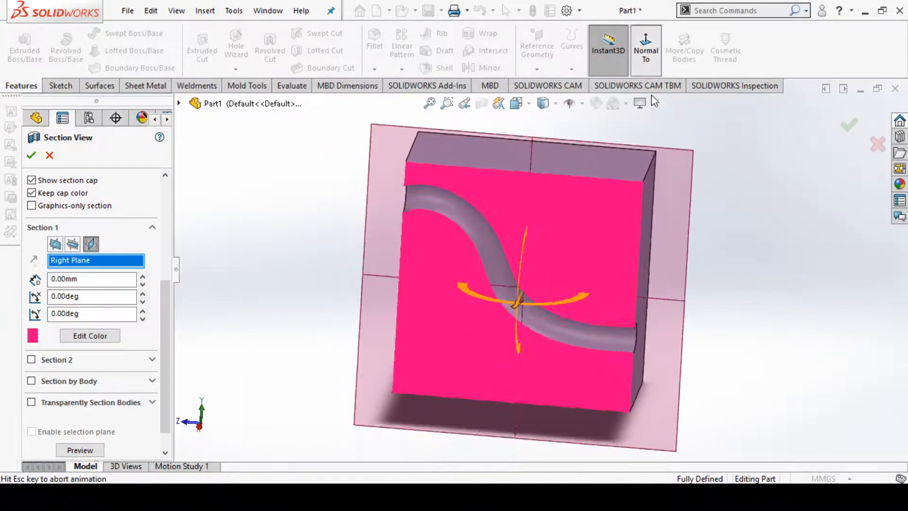
scroll(571, 284, "down", 4)
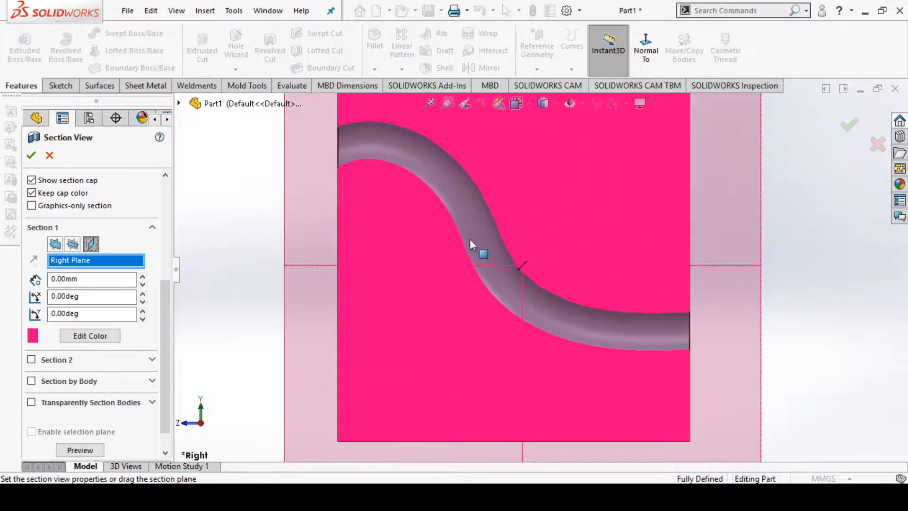
scroll(469, 240, "up", 2)
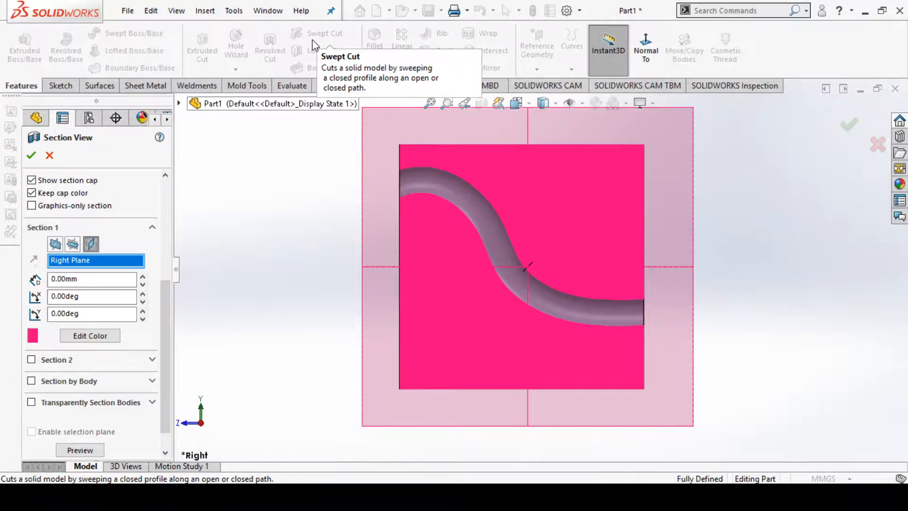
Tilt the section plane to about 351.43° in Y with an offset of about -7.91 mm, and leave the section view
scroll(615, 272, "up", 2)
middle_click_drag(746, 246, 717, 326)
left_click_drag(500, 314, 526, 247)
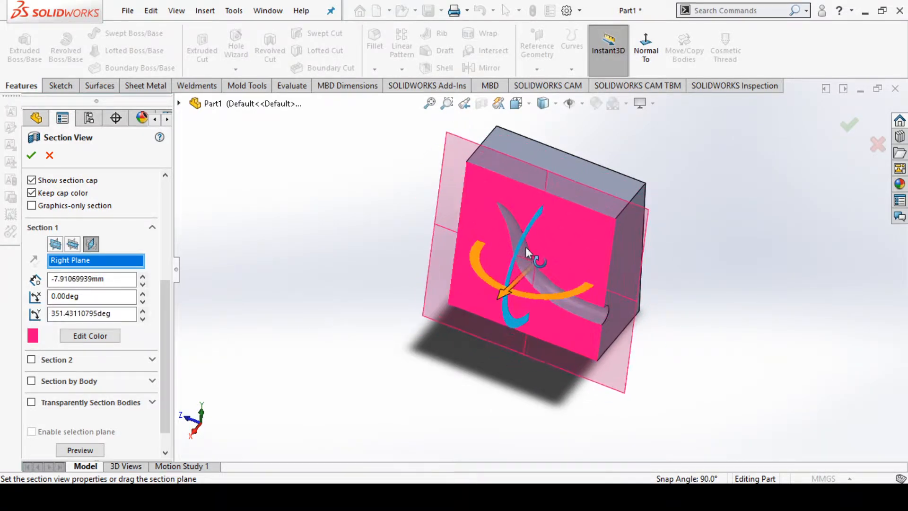
left_click(33, 155)
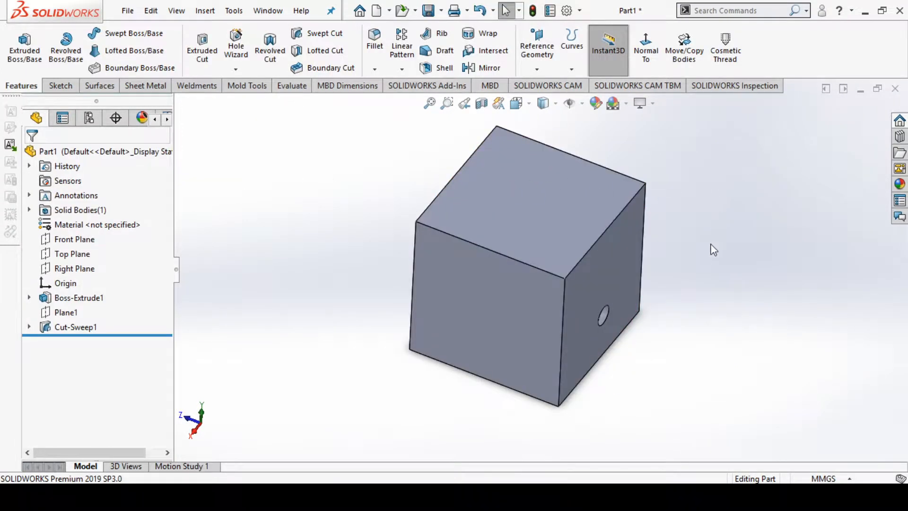
middle_click_drag(381, 220, 537, 374)
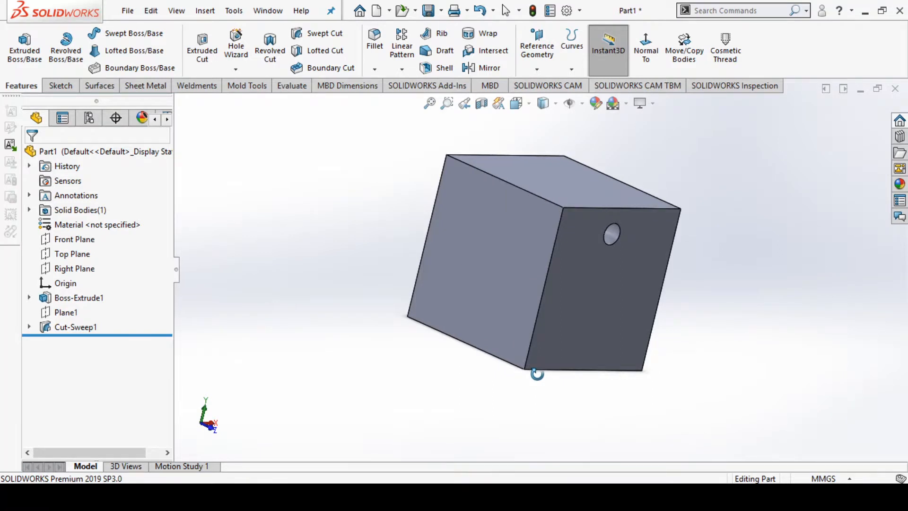
middle_click_drag(537, 374, 367, 381)
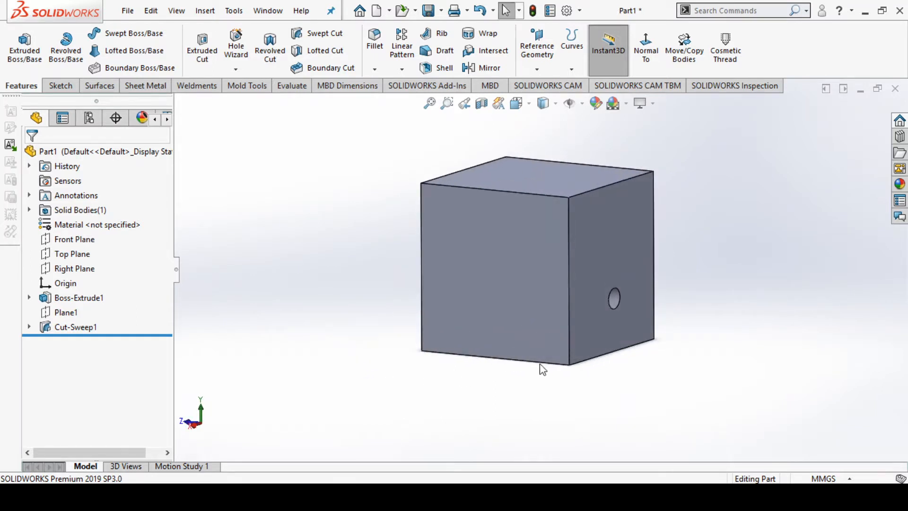
middle_click_drag(698, 219, 627, 193)
scroll(610, 180, "down", 2)
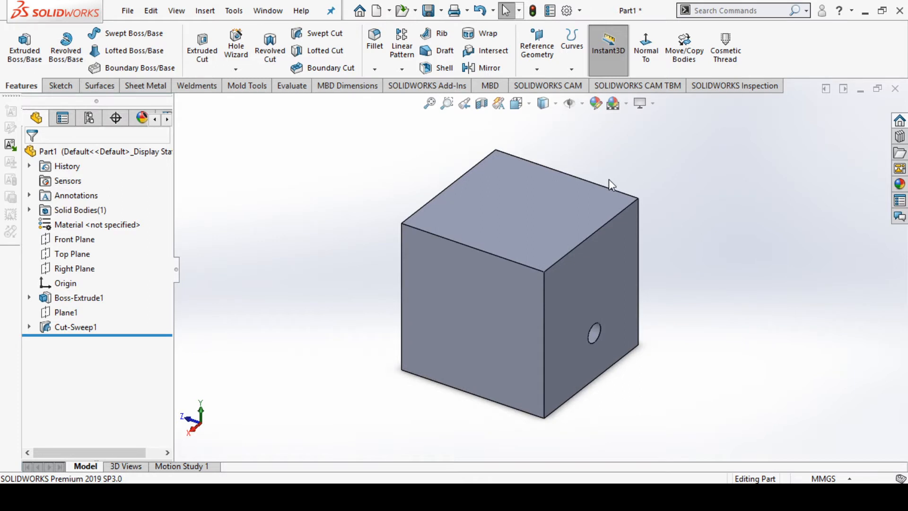